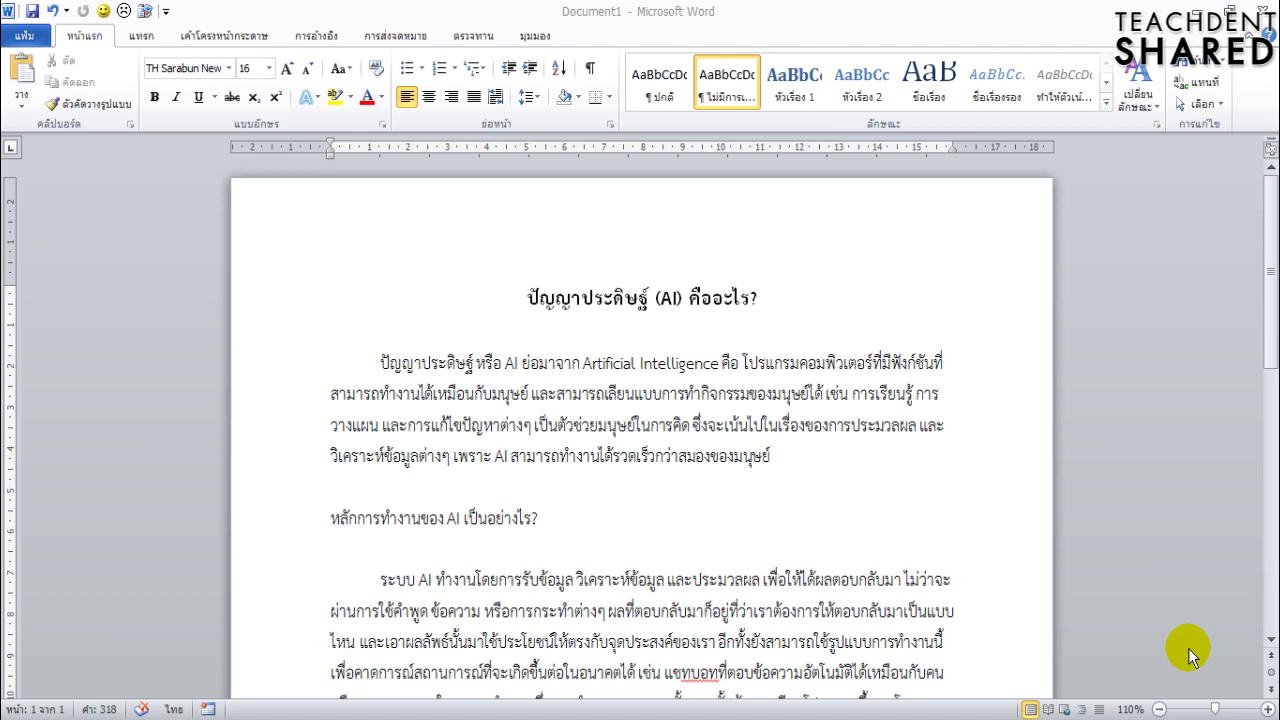
Copy "ปัญญาประดิษฐ์ (AI)" from the Word document's title and paste it as the question topic in QuestionWell.
scroll(896, 480, down, 2)
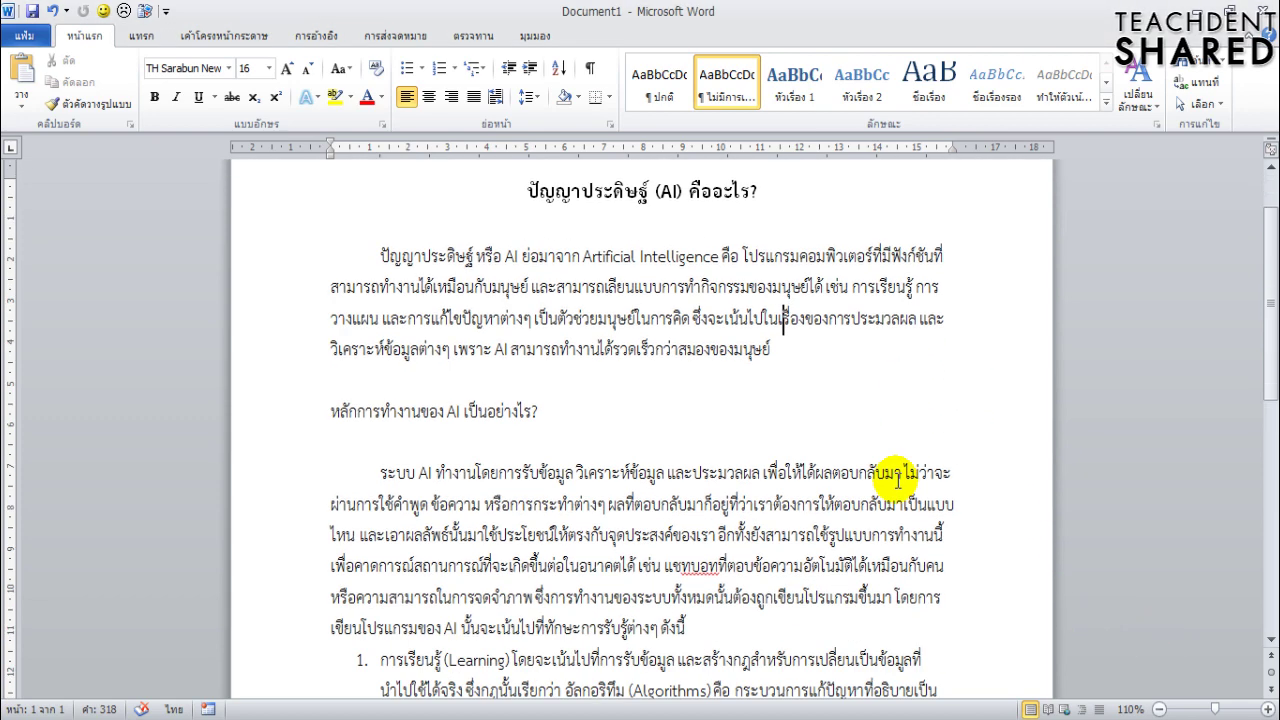
scroll(814, 443, down, 2)
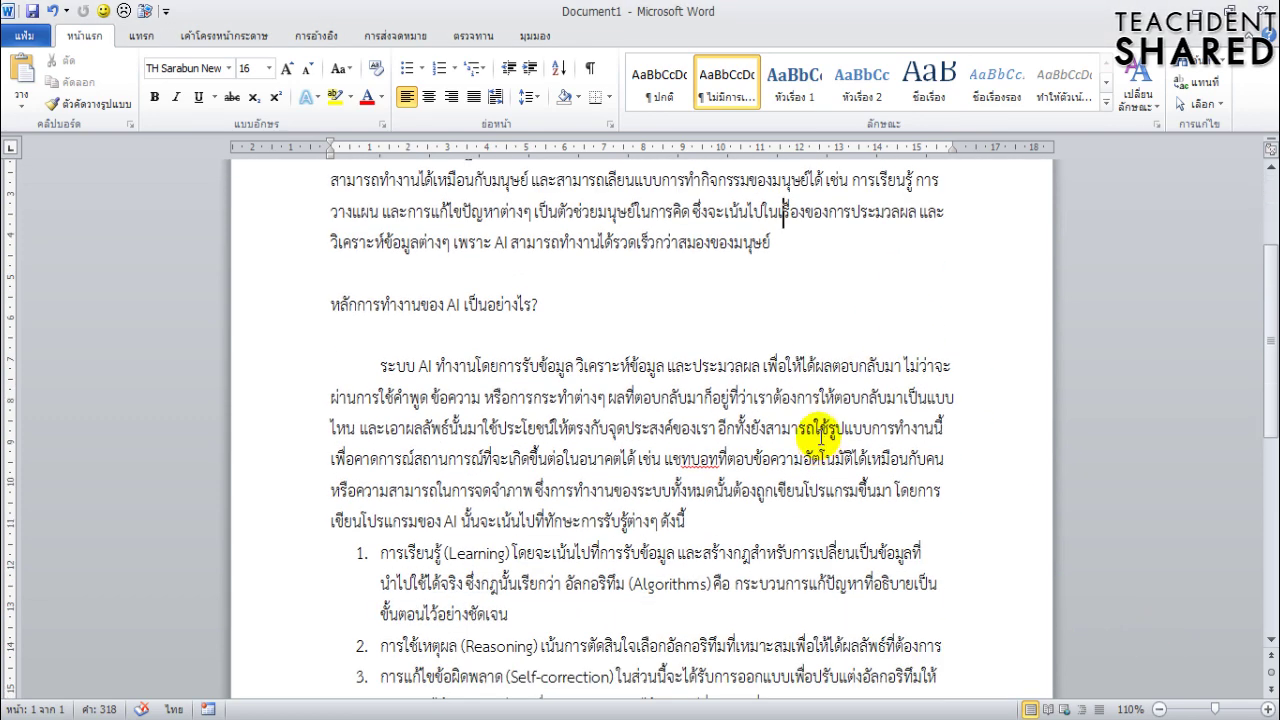
scroll(820, 433, down, 2)
scroll(820, 433, down, 5)
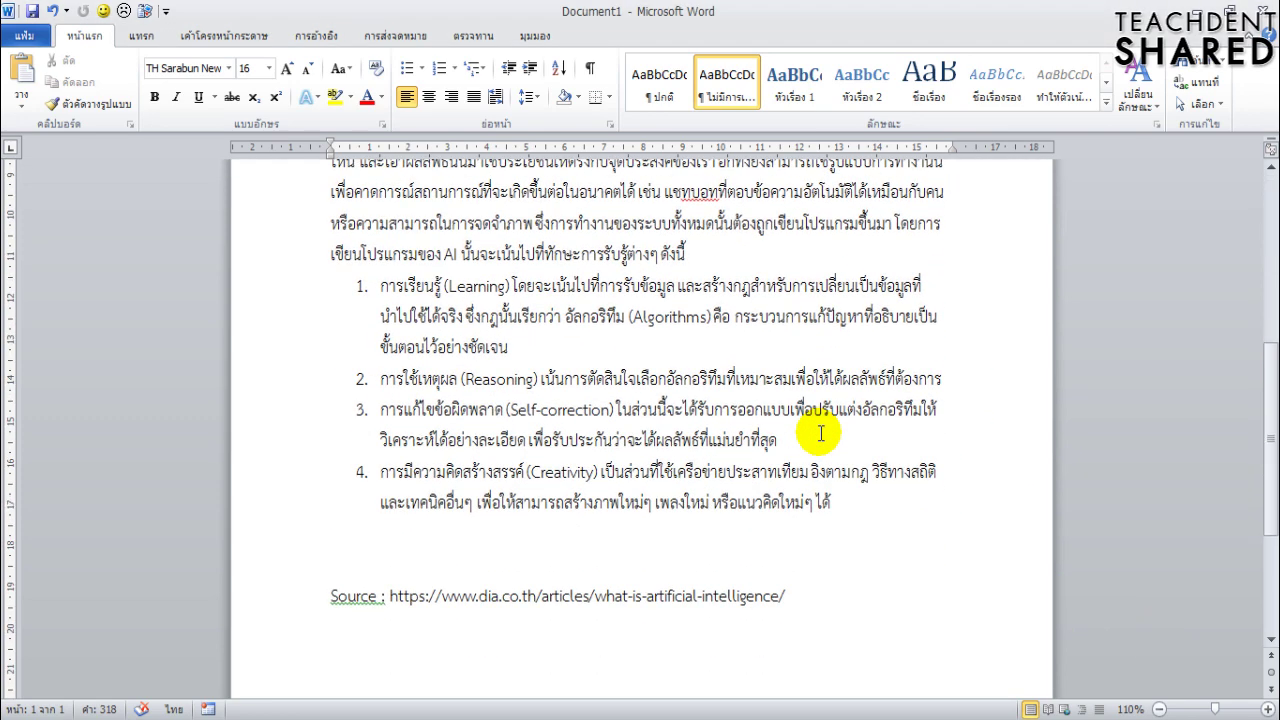
scroll(820, 433, up, 4)
scroll(820, 433, up, 7)
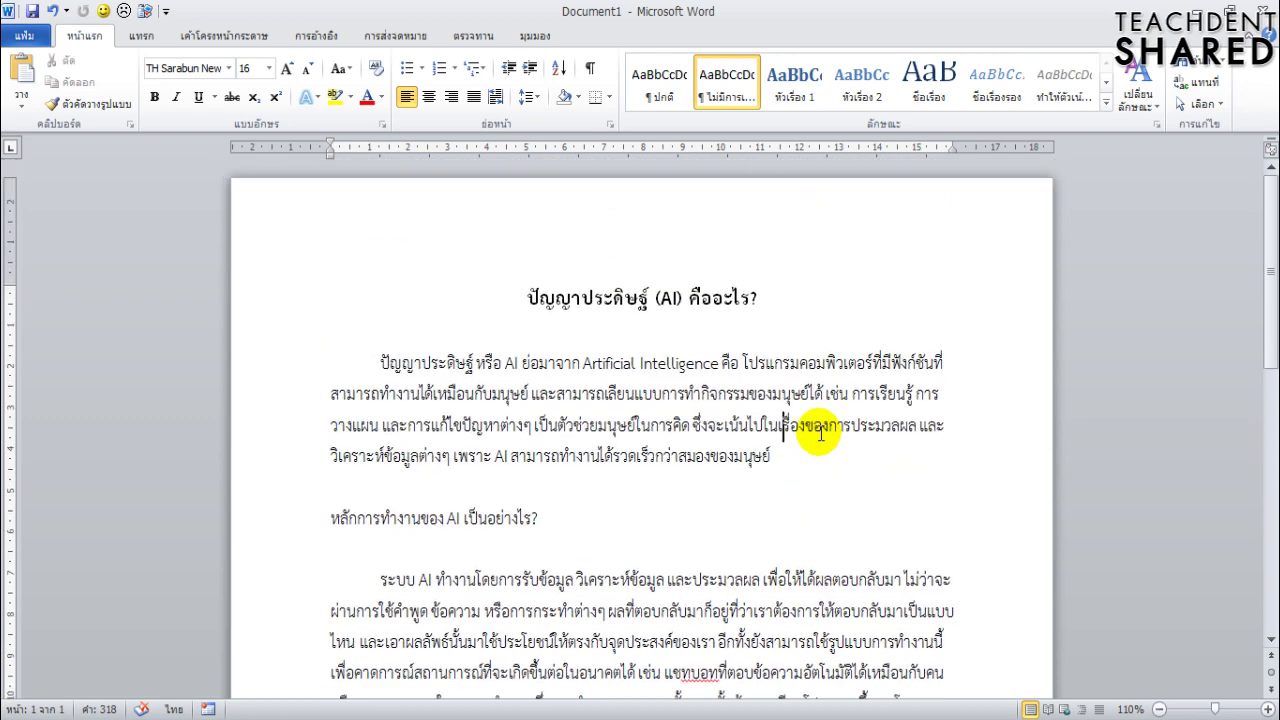
click(522, 290)
drag(522, 290, 688, 296)
key(ctrl+c)
click(120, 700)
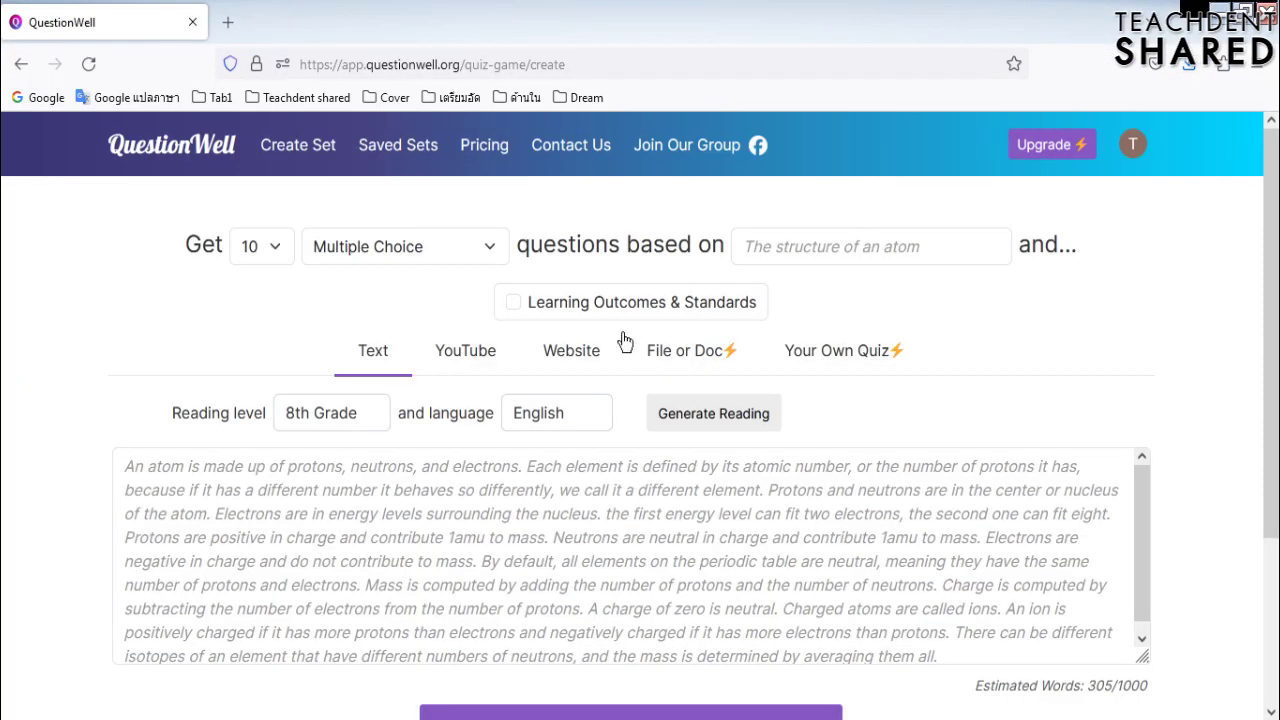
click(788, 251)
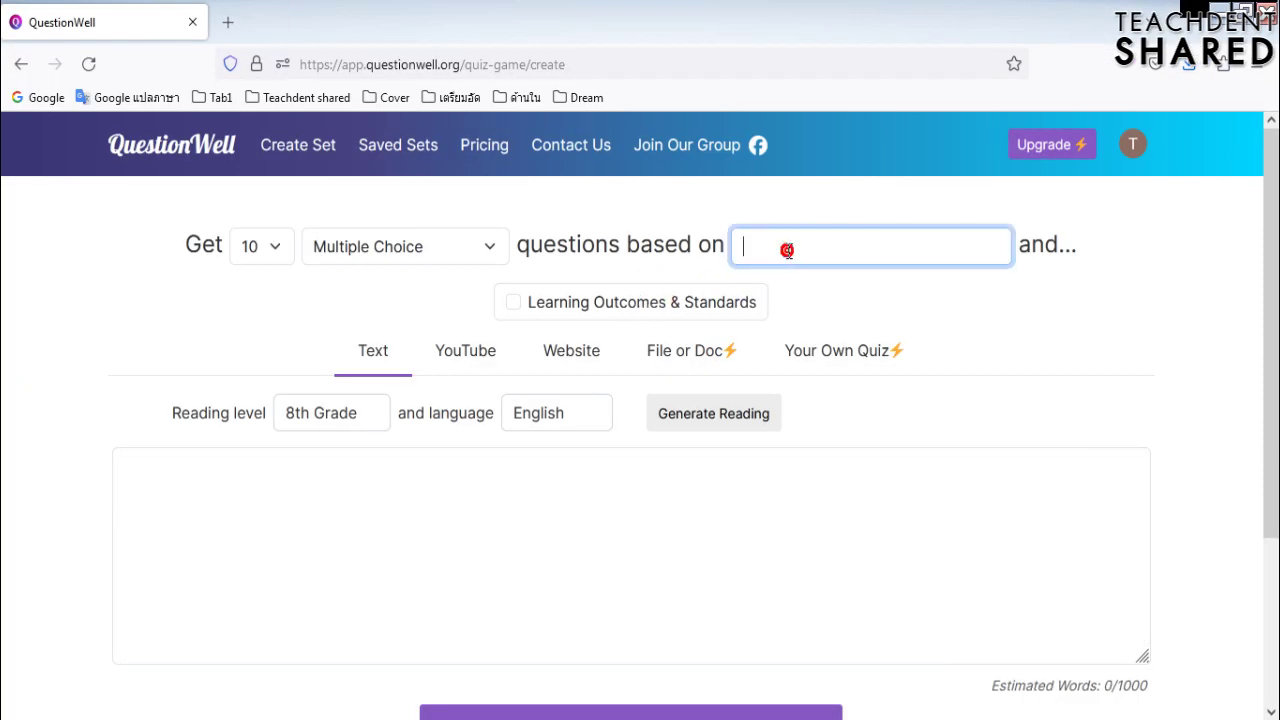
key(ctrl+v)
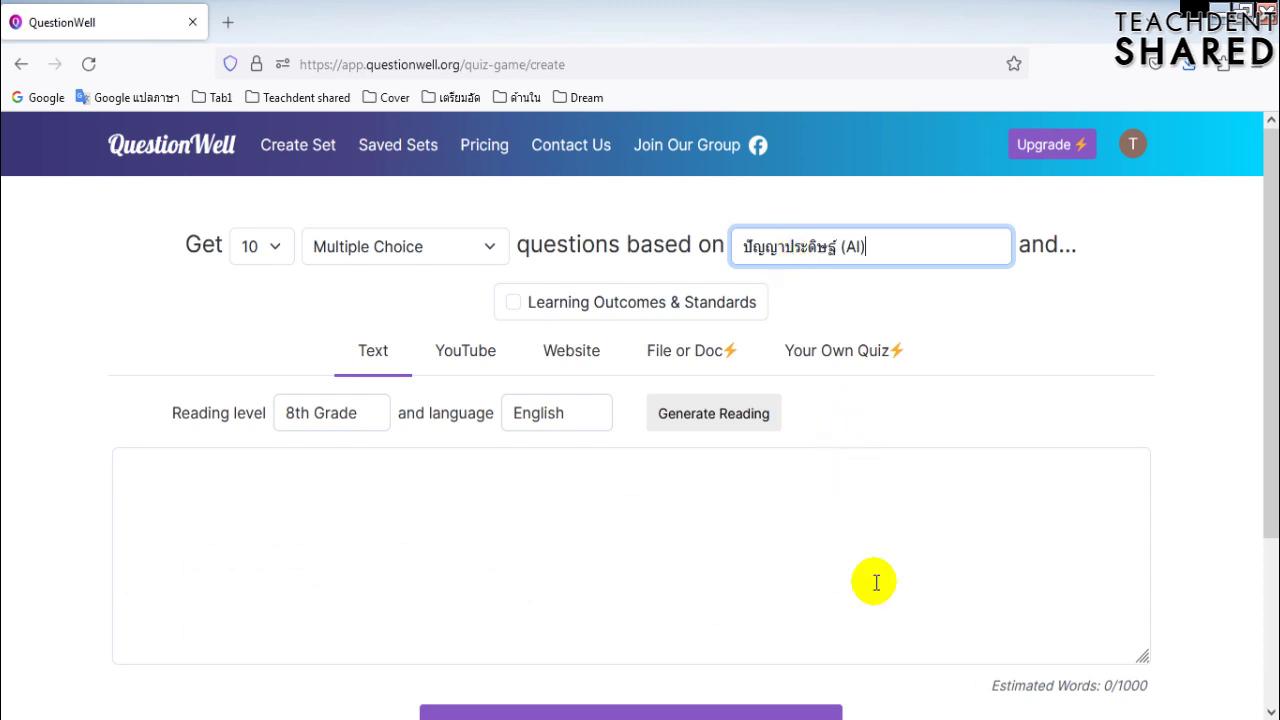
Copy the document's first paragraph, which defines AI, from Word and paste it into QuestionWell's source text.
click(882, 712)
click(543, 457)
click(380, 362)
drag(380, 362, 771, 453)
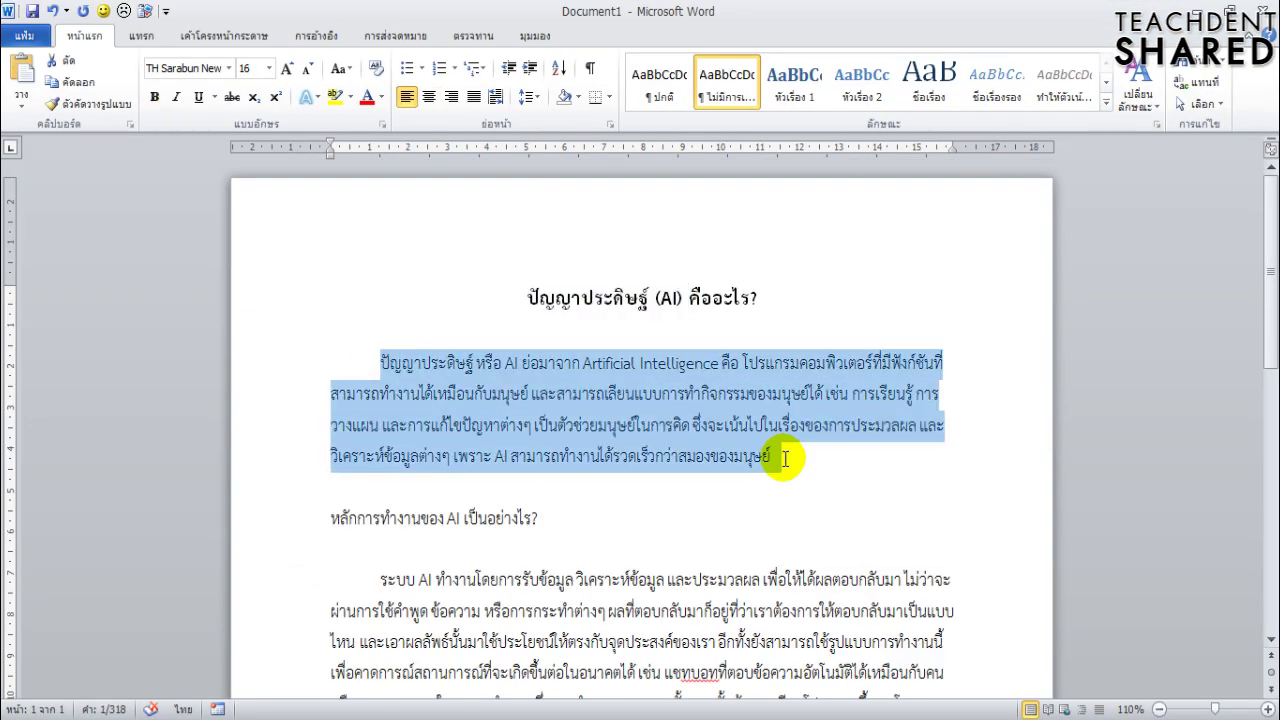
key(ctrl+c)
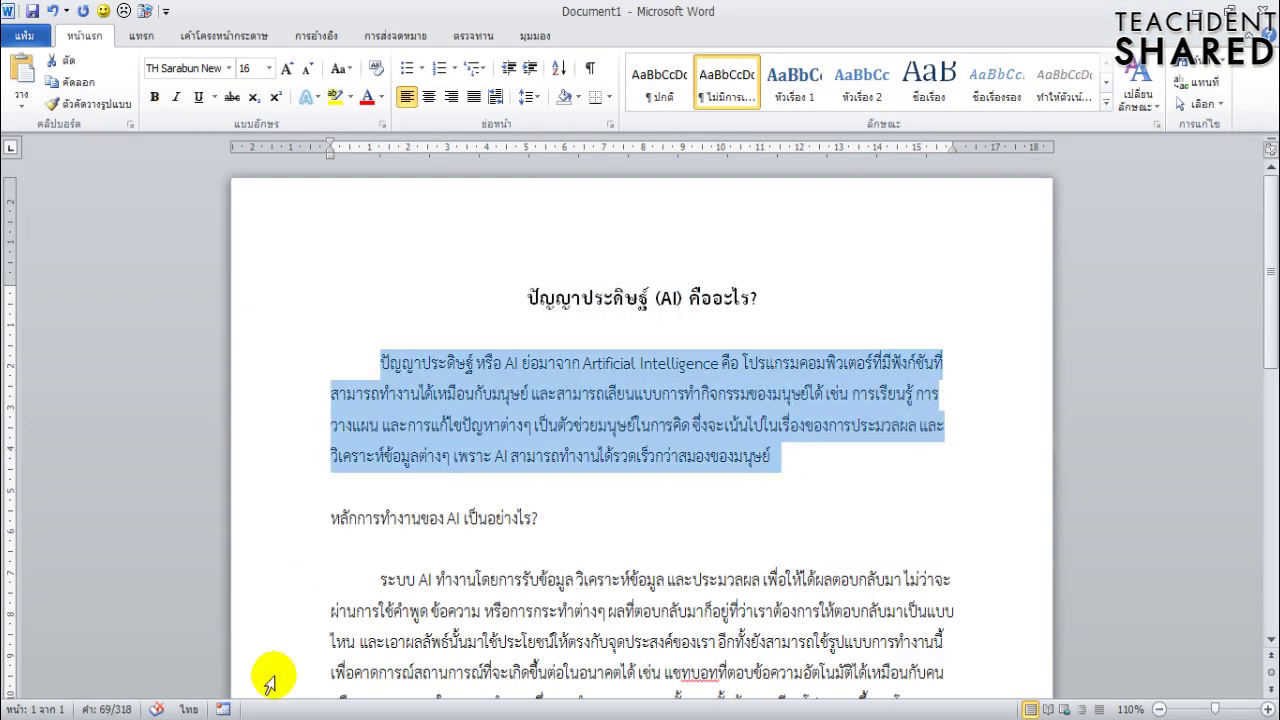
click(225, 688)
click(366, 557)
key(ctrl+v)
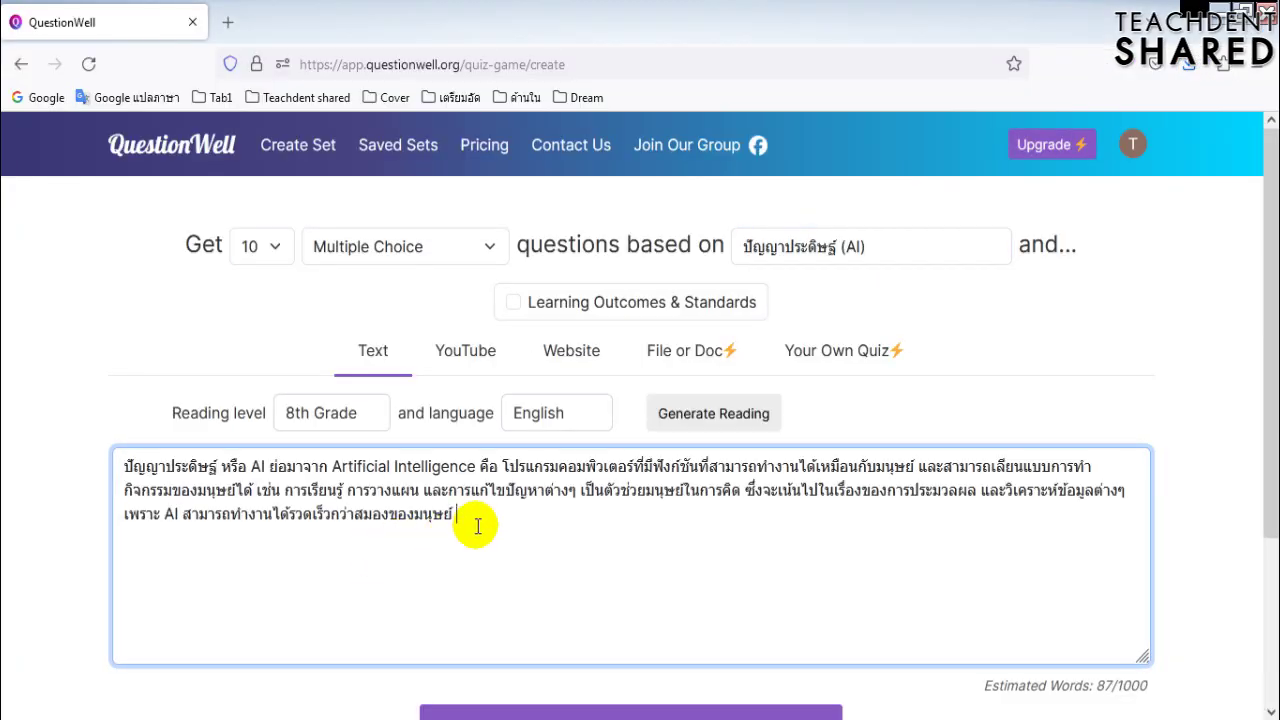
Add the section "หลักการทำงานของ AI เป็นอย่างไร?" from Word below the first paragraph, with a blank line between its heading and body.
click(882, 712)
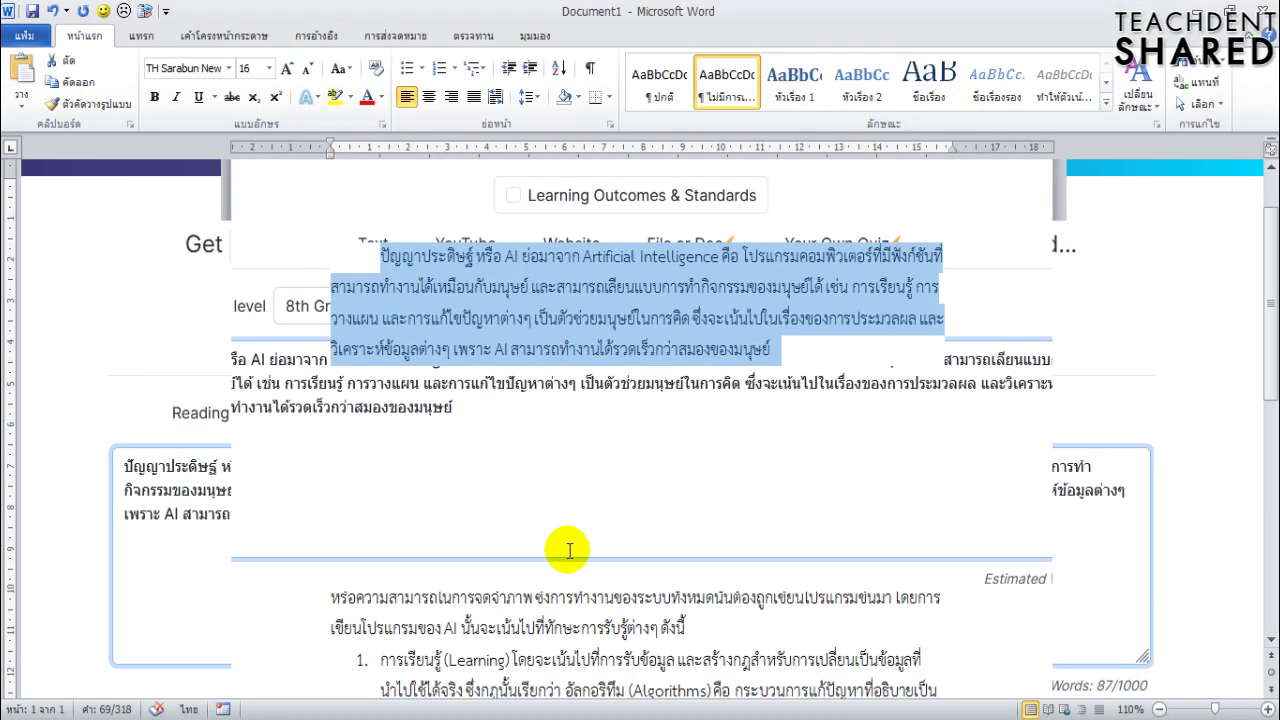
click(571, 543)
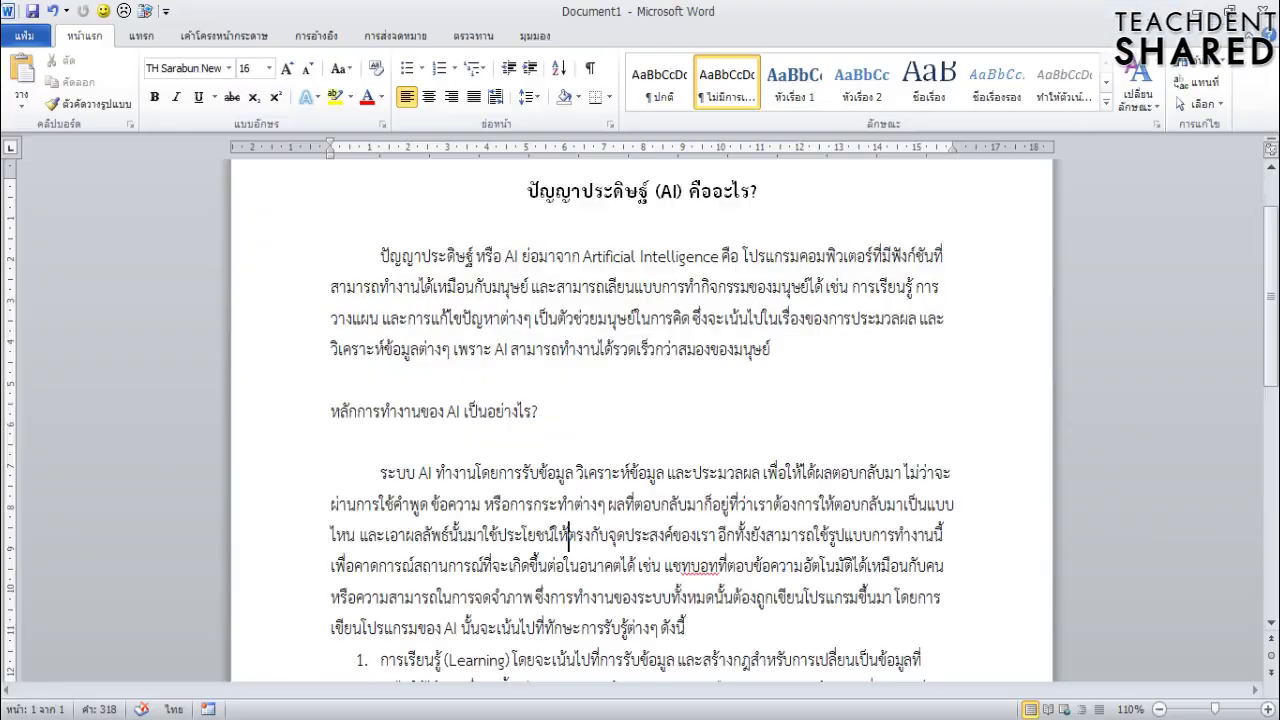
scroll(500, 486, down, 3)
drag(333, 256, 686, 467)
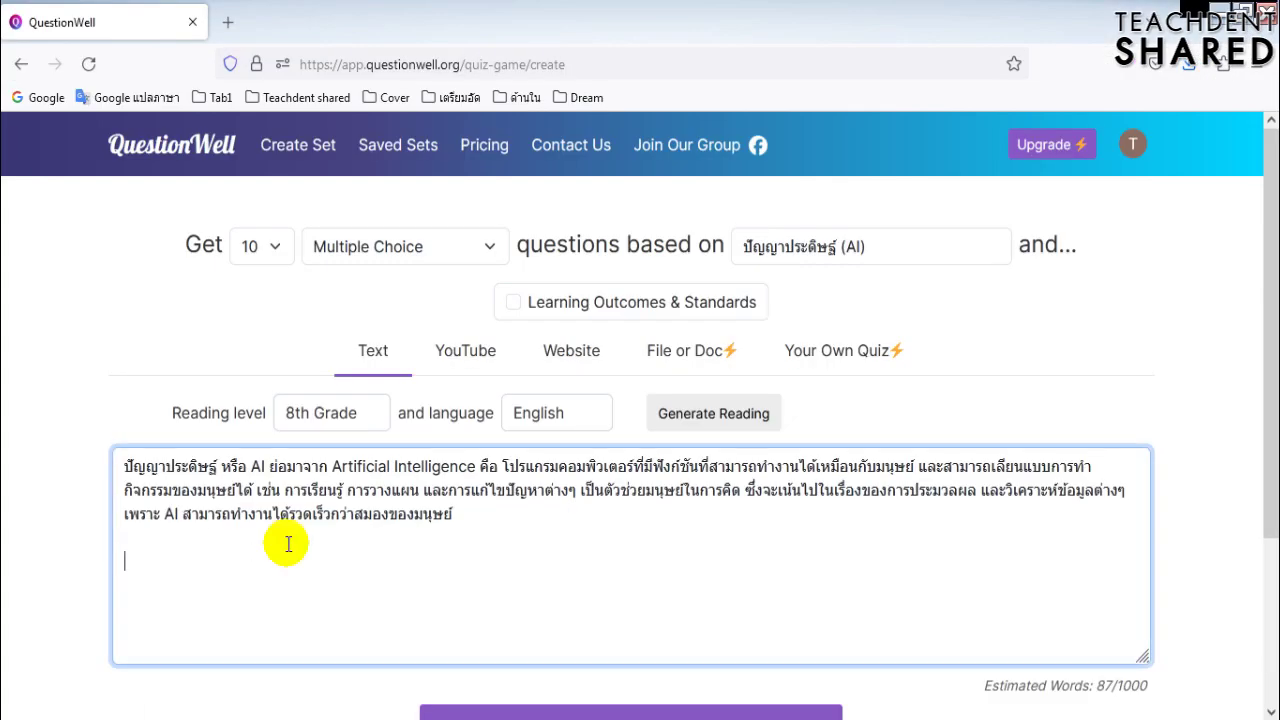
key(ctrl+v)
click(346, 551)
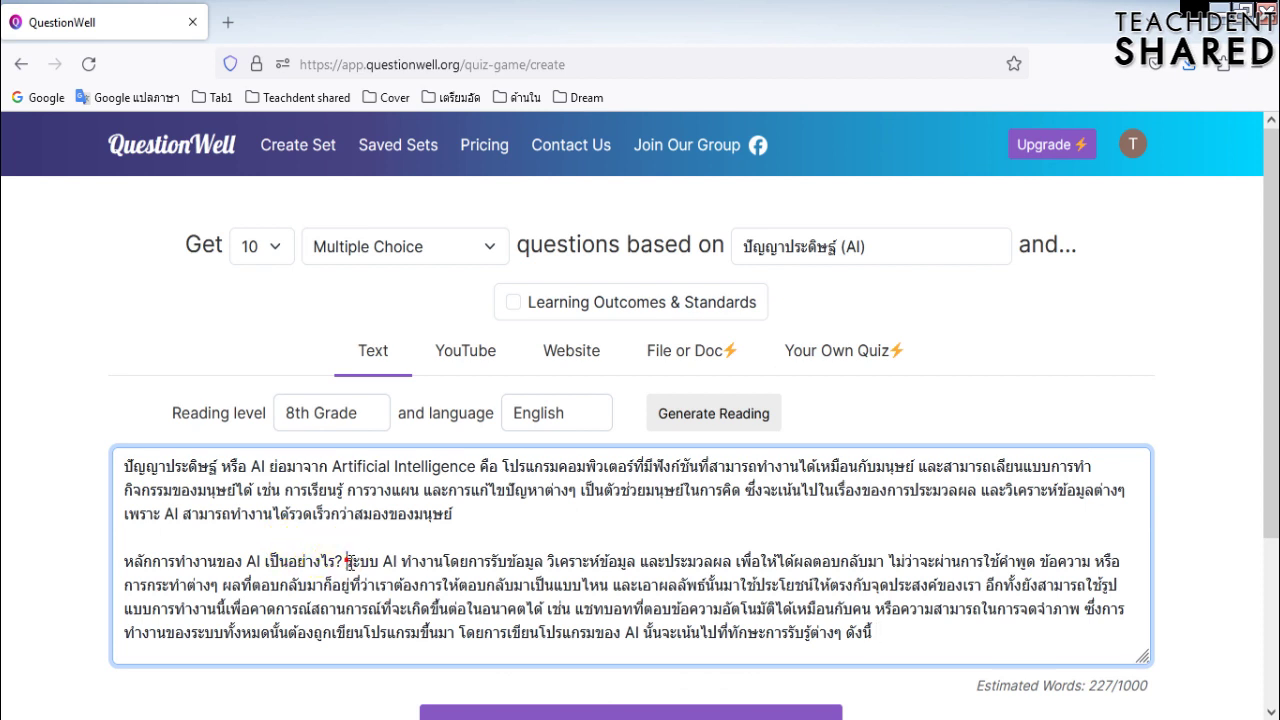
key(Return)
key(Return)
Copy the four-item numbered list of AI skills from Word and paste it below the last paragraph of QuestionWell's source text.
scroll(443, 528, down, 1)
click(759, 647)
key(Return)
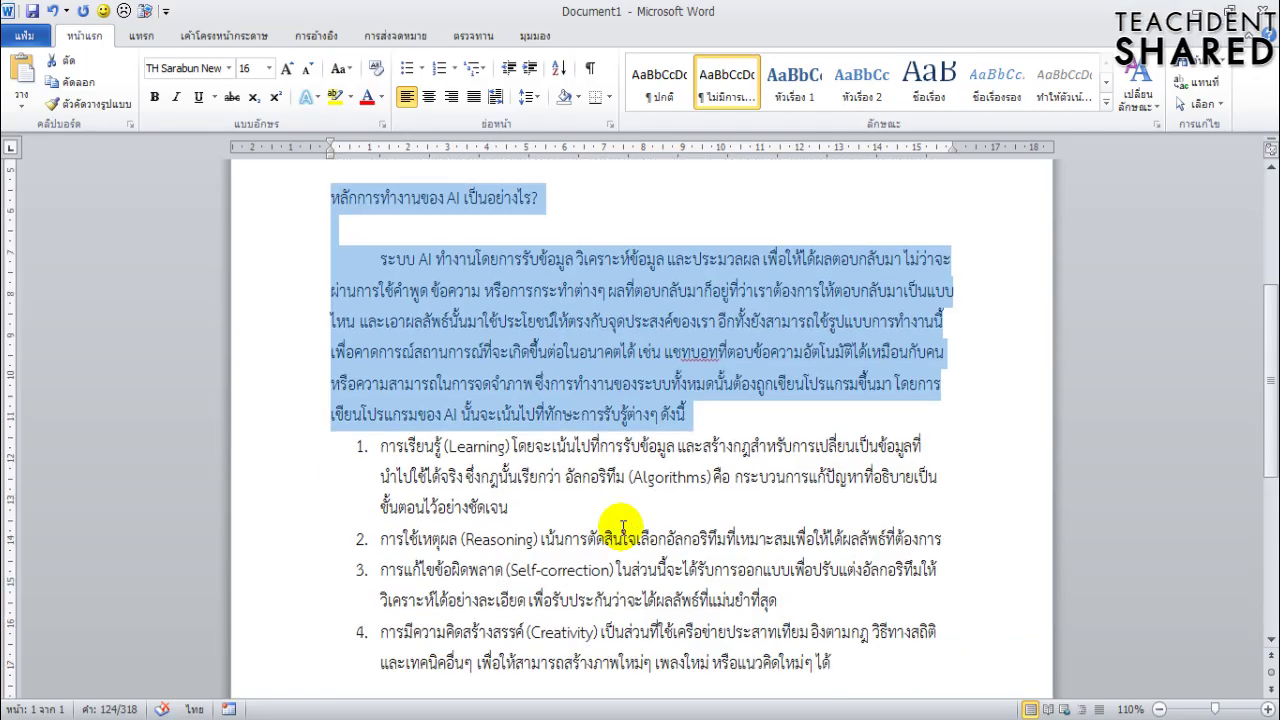
scroll(622, 527, down, 3)
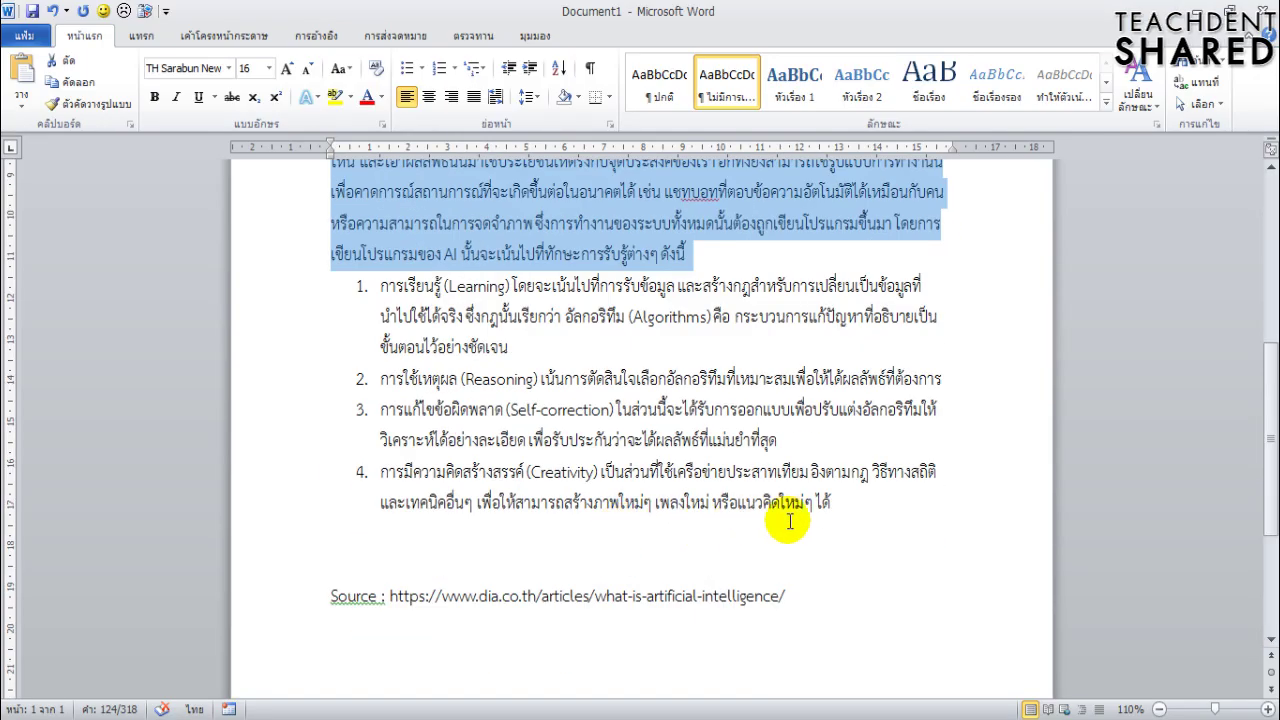
drag(870, 500, 410, 343)
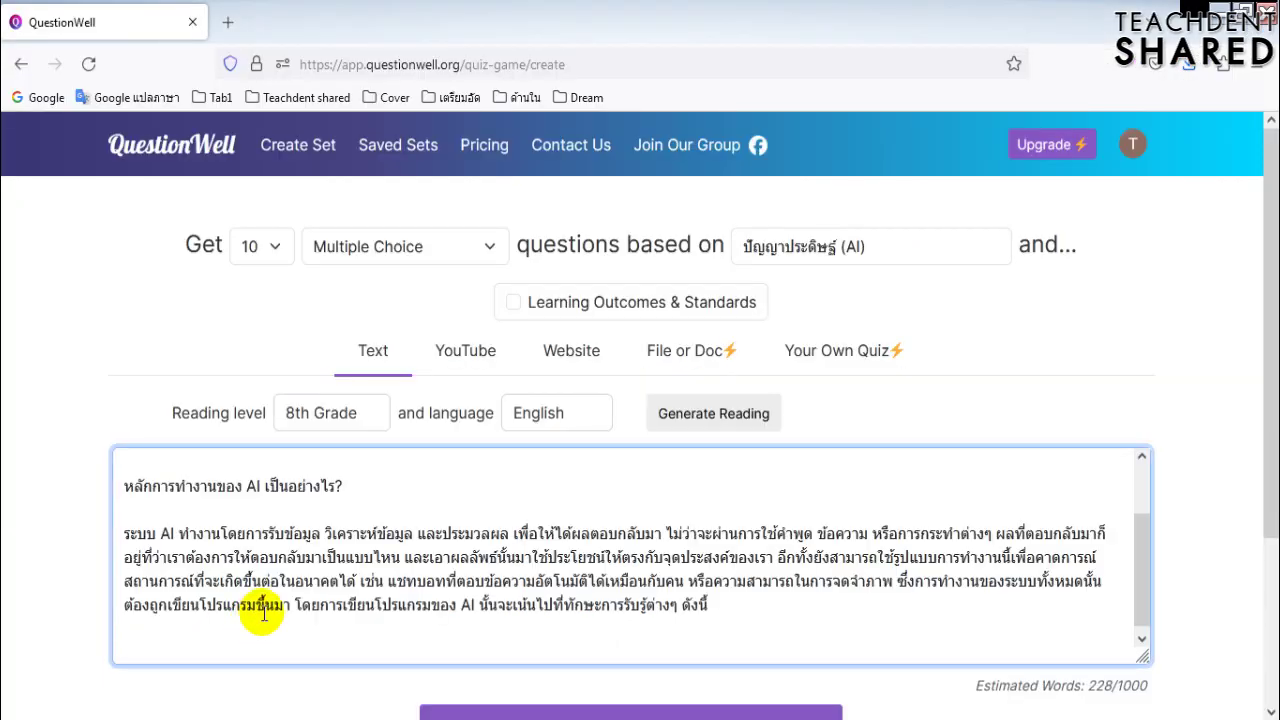
key(ctrl+v)
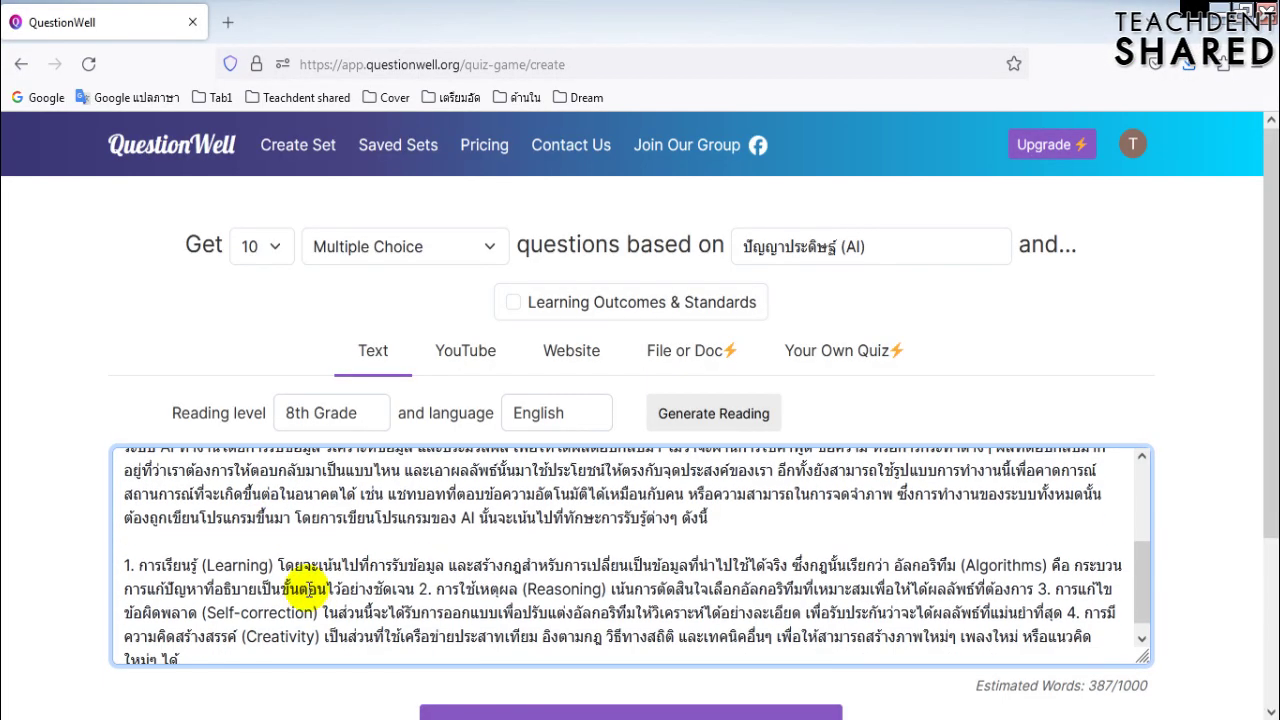
Break the pasted list so that items 2, 3 and 4 each start on their own line.
click(418, 575)
key(Return)
click(745, 598)
key(Return)
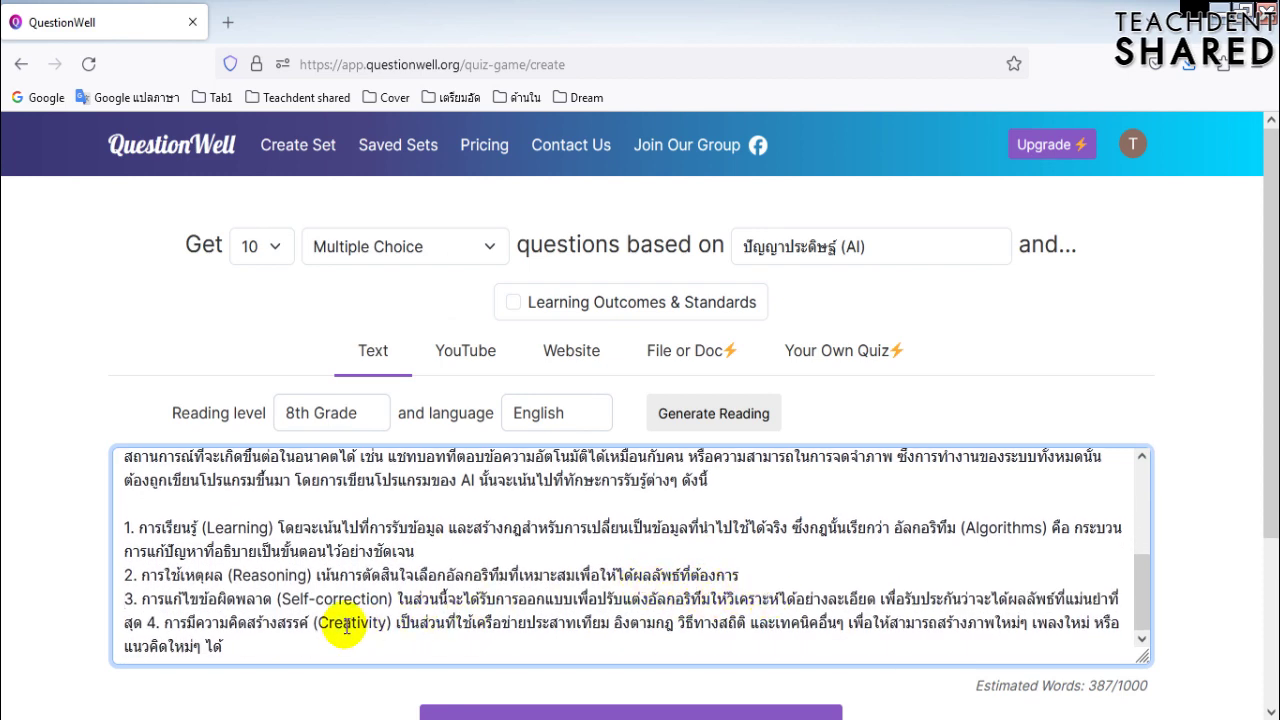
click(146, 623)
key(Return)
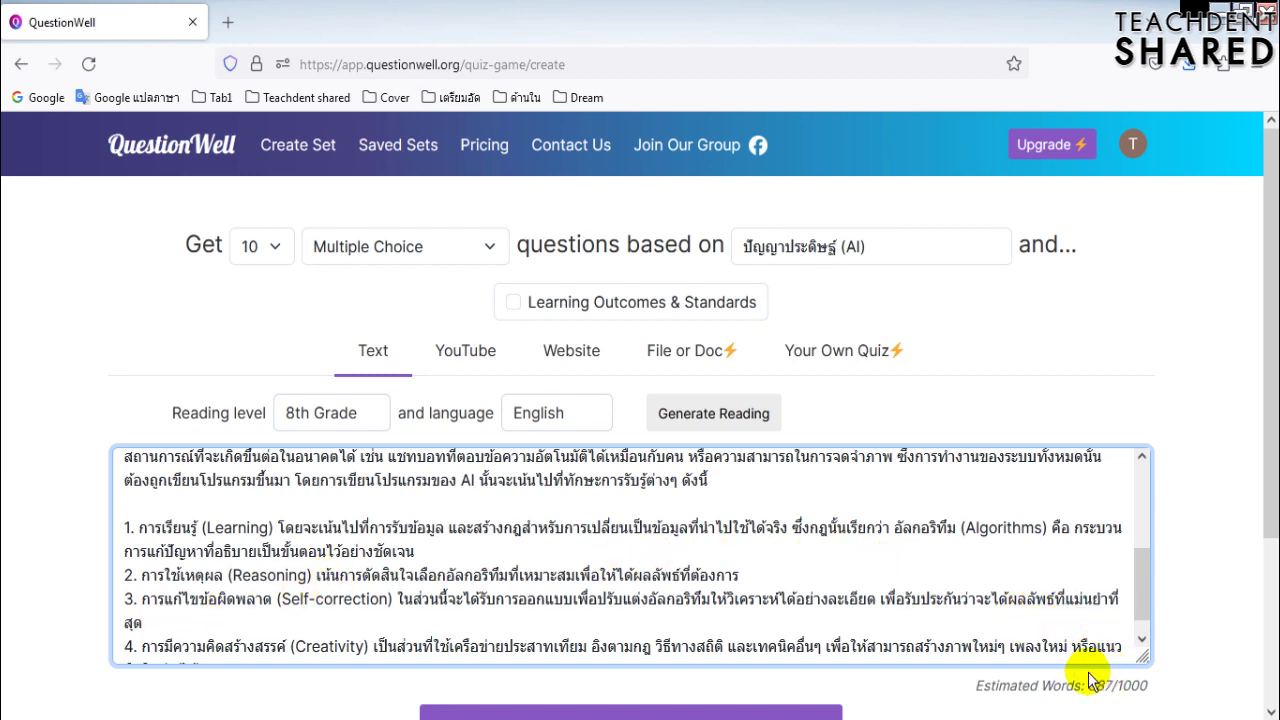
Check the pasted source text and set the language to Thai.
scroll(1030, 608, up, 4)
scroll(1030, 608, down, 5)
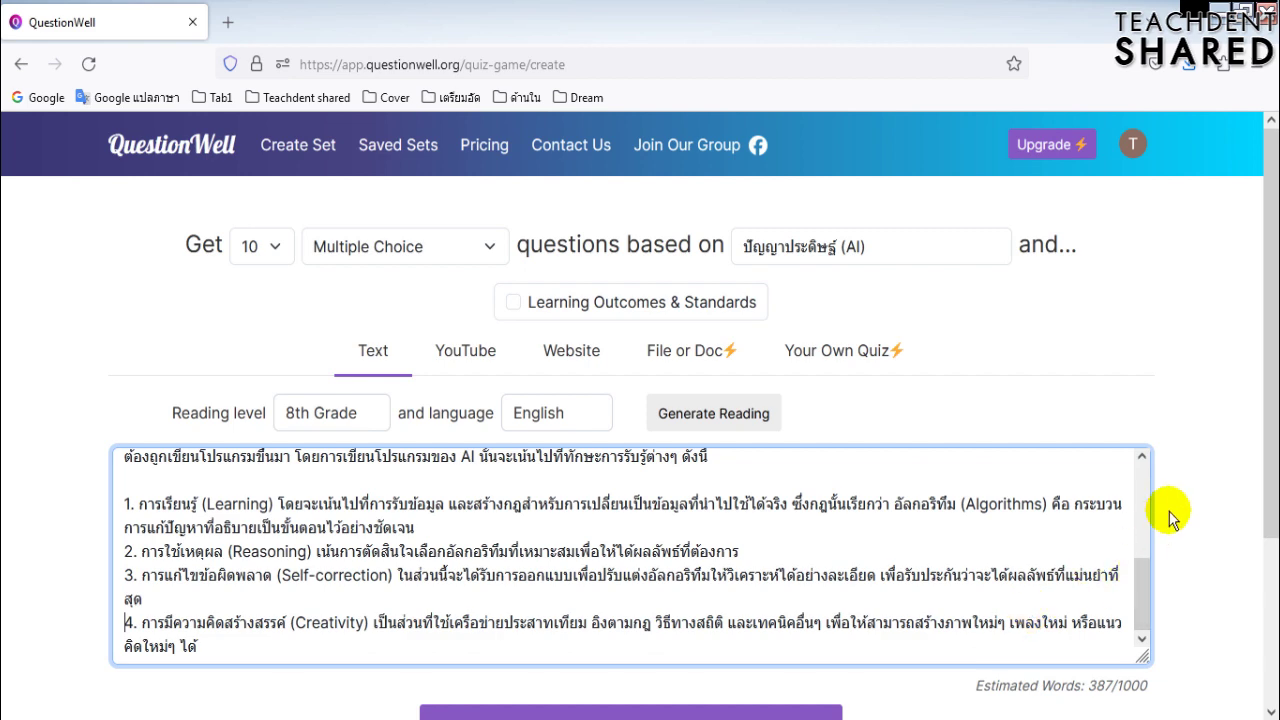
scroll(1169, 511, down, 2)
scroll(1169, 511, up, 1)
scroll(1169, 511, up, 1)
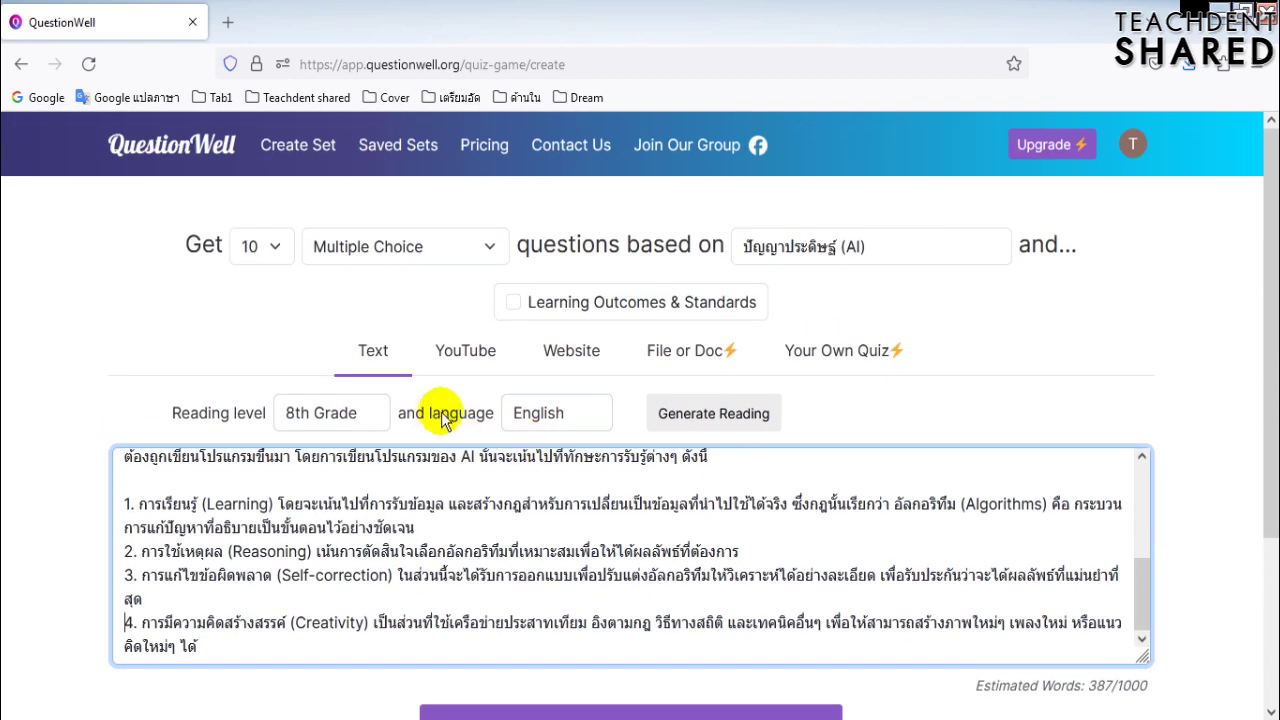
click(537, 412)
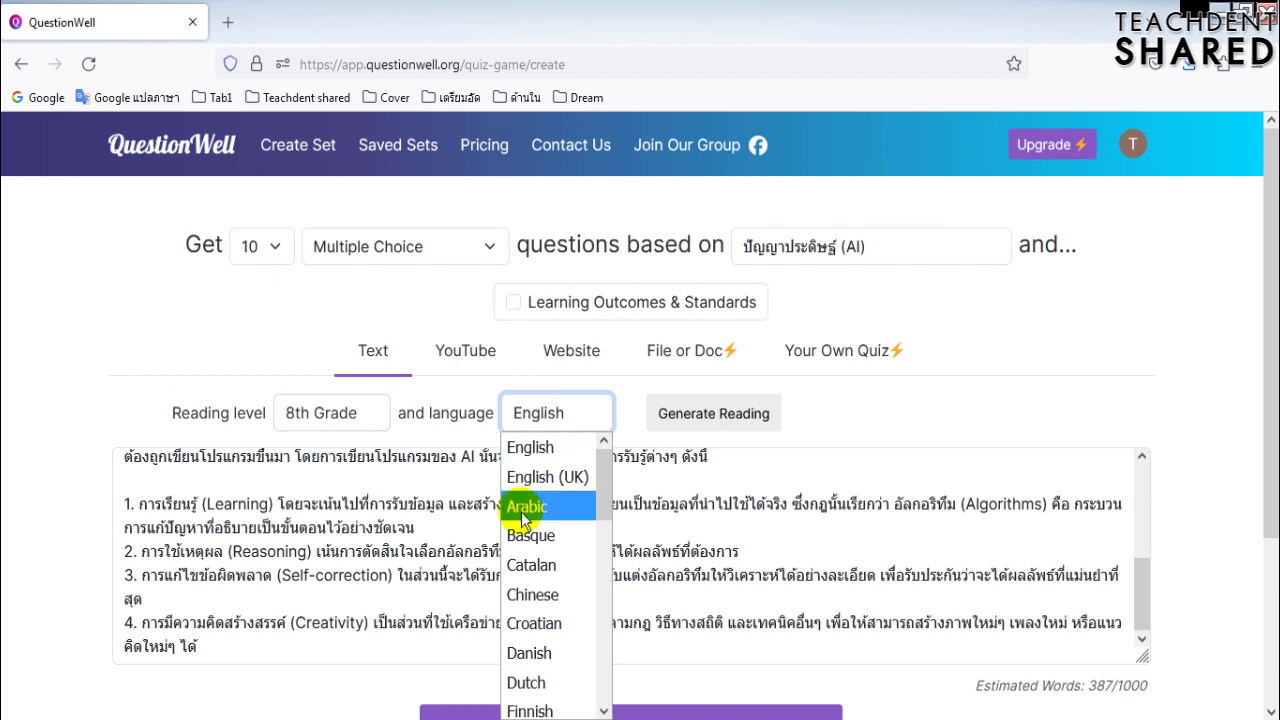
scroll(535, 540, down, 4)
scroll(535, 575, down, 3)
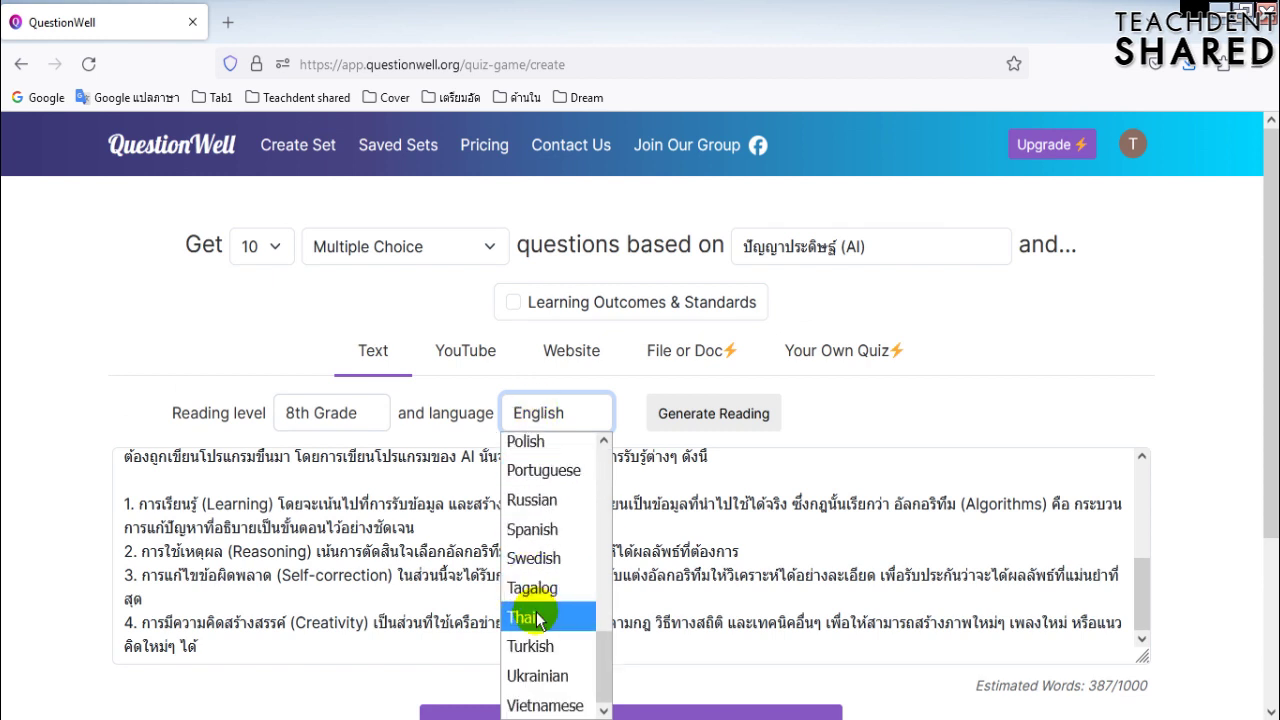
click(537, 616)
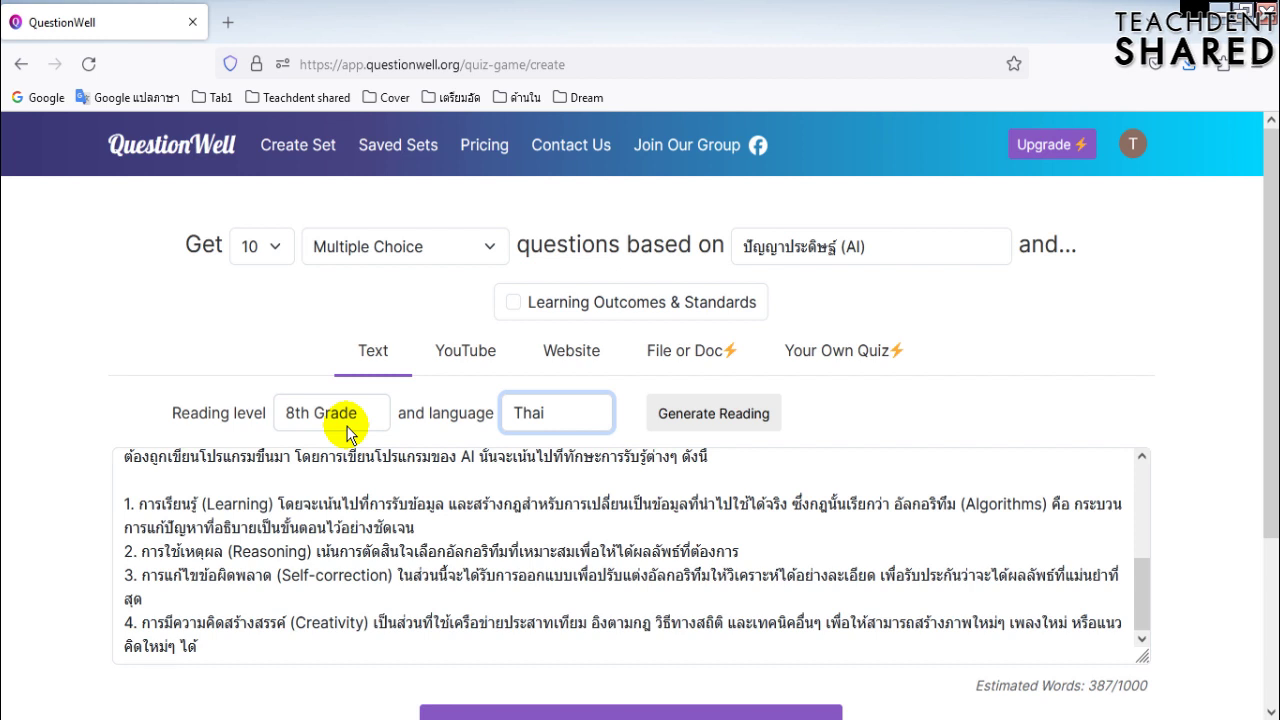
Check the source text from beginning to end and generate the questions from it.
click(449, 569)
scroll(447, 570, up, 5)
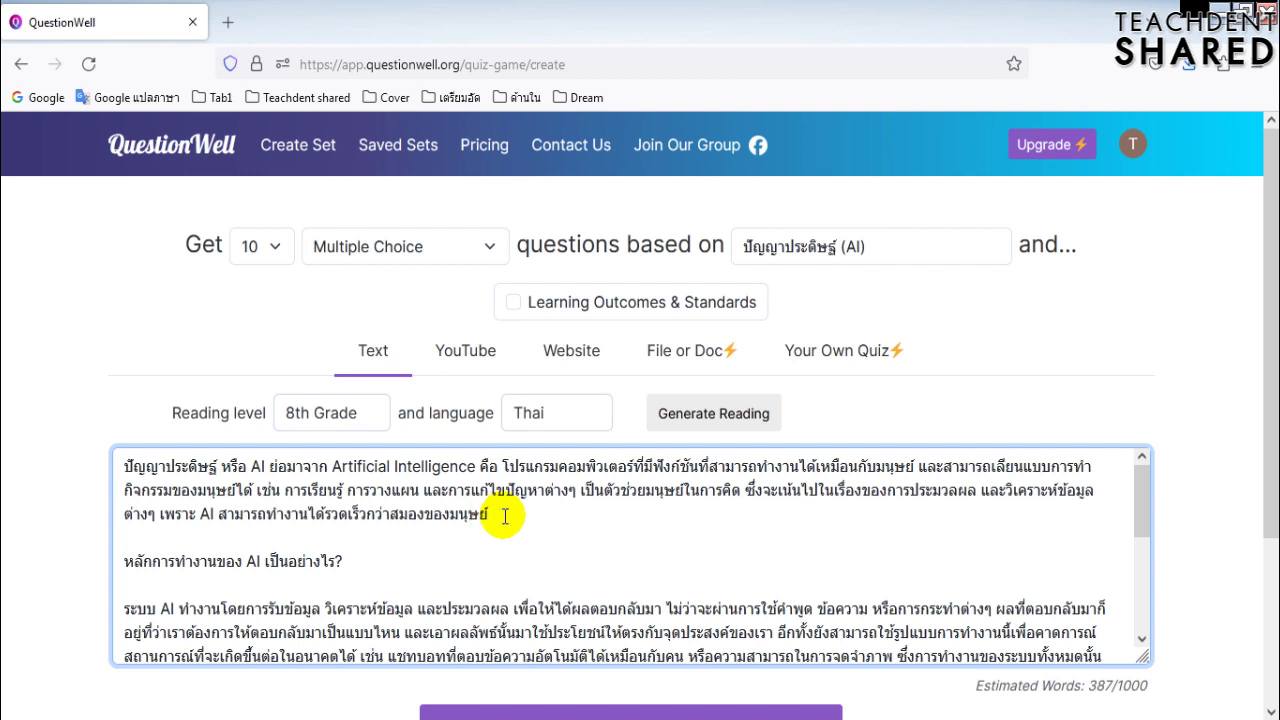
scroll(505, 516, down, 10)
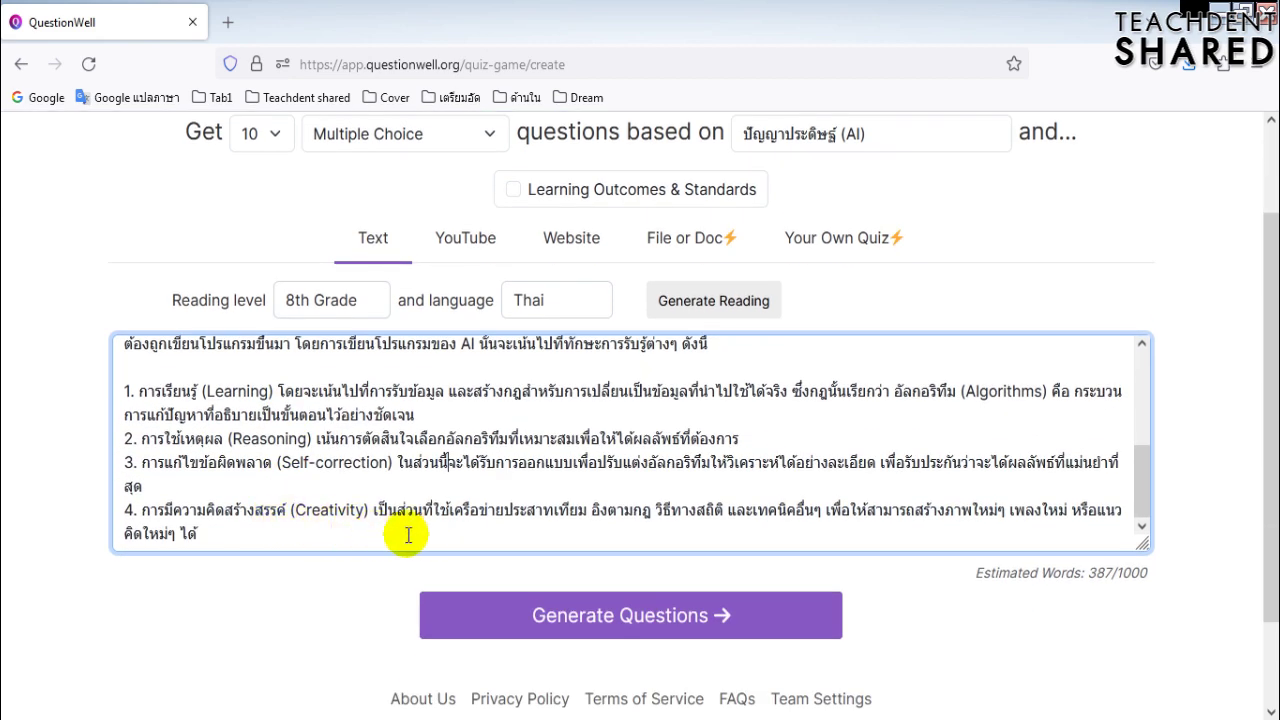
scroll(477, 526, up, 10)
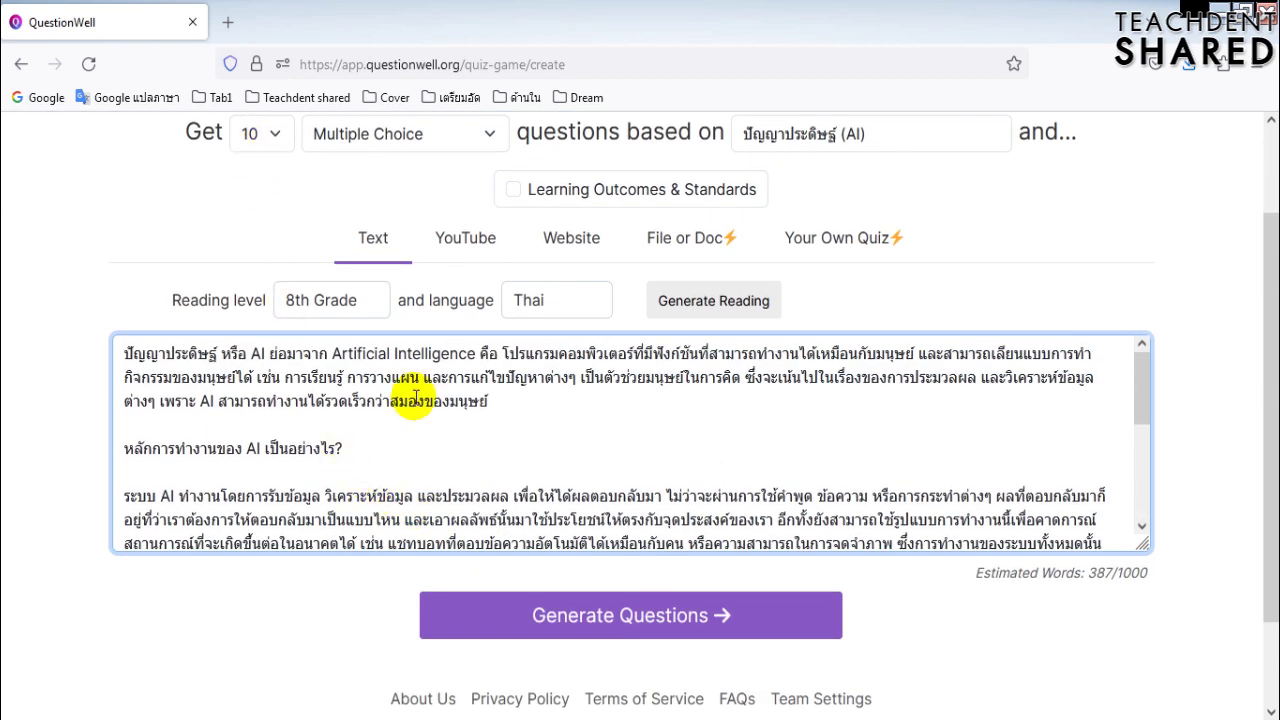
scroll(460, 470, down, 3)
click(563, 615)
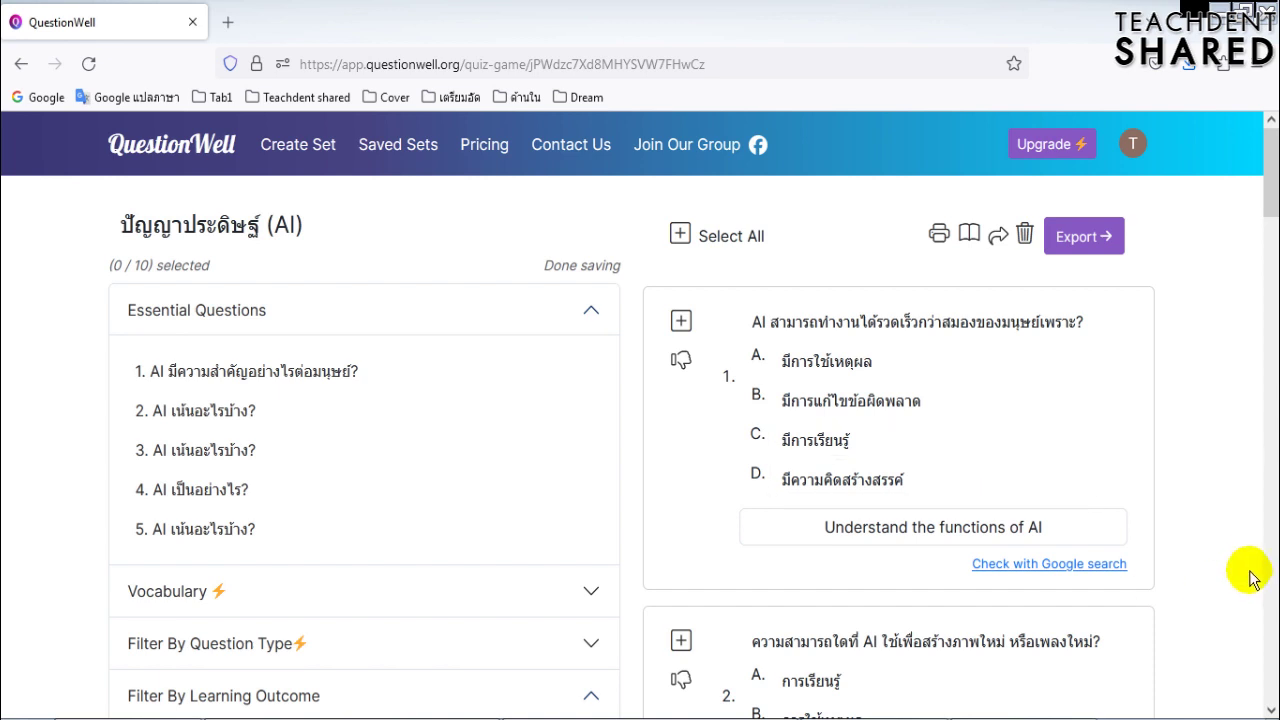
Read through the ten generated AI questions in order, checking each one's answer choices and learning outcome.
scroll(1228, 545, down, 3)
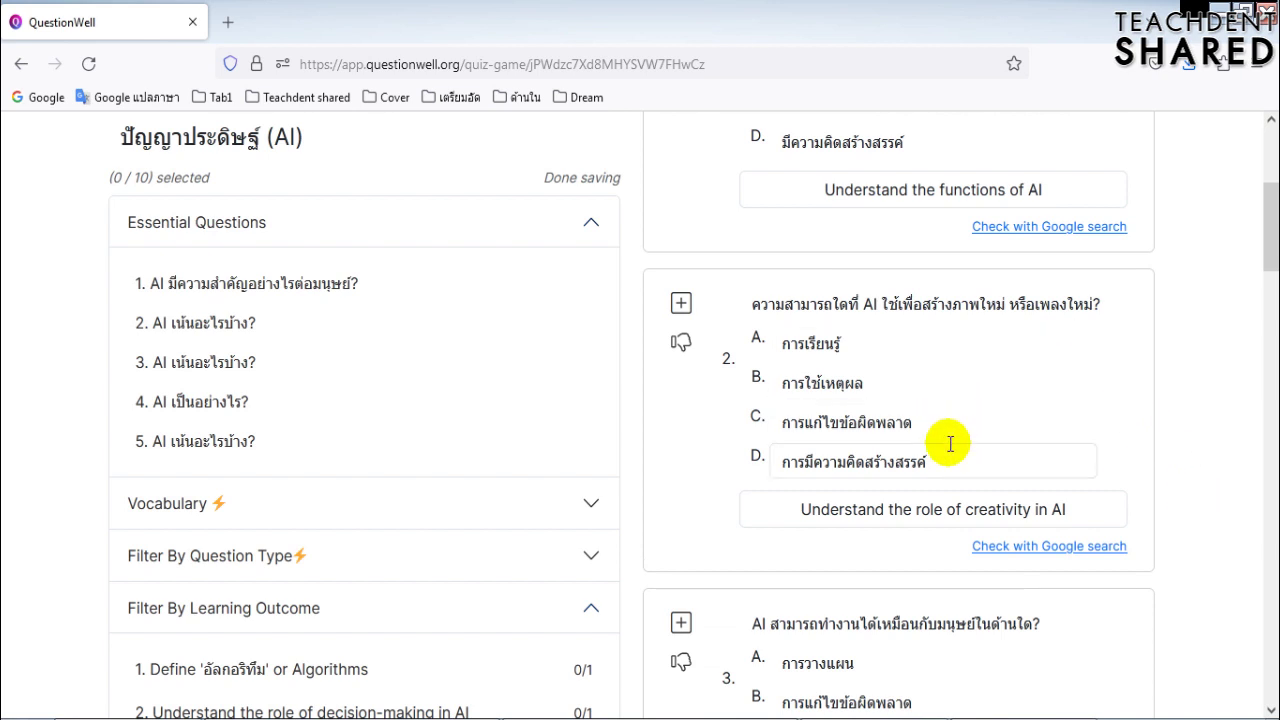
scroll(948, 443, down, 3)
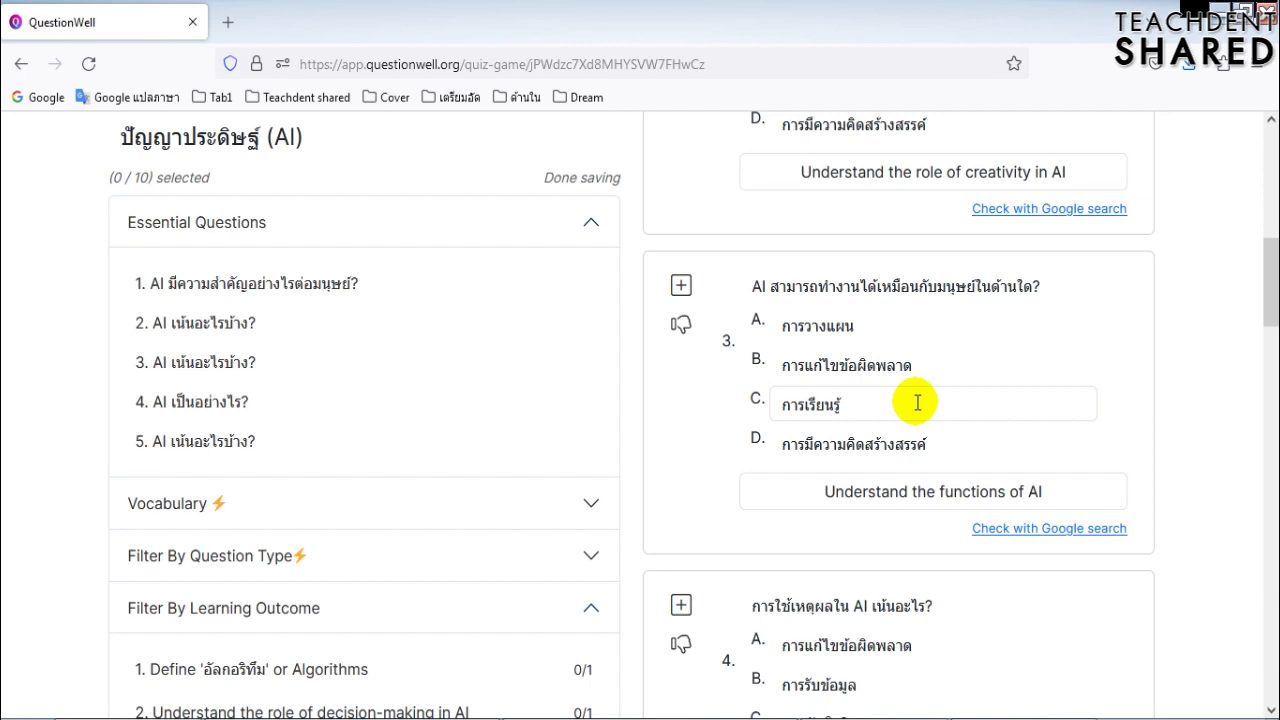
scroll(917, 402, down, 3)
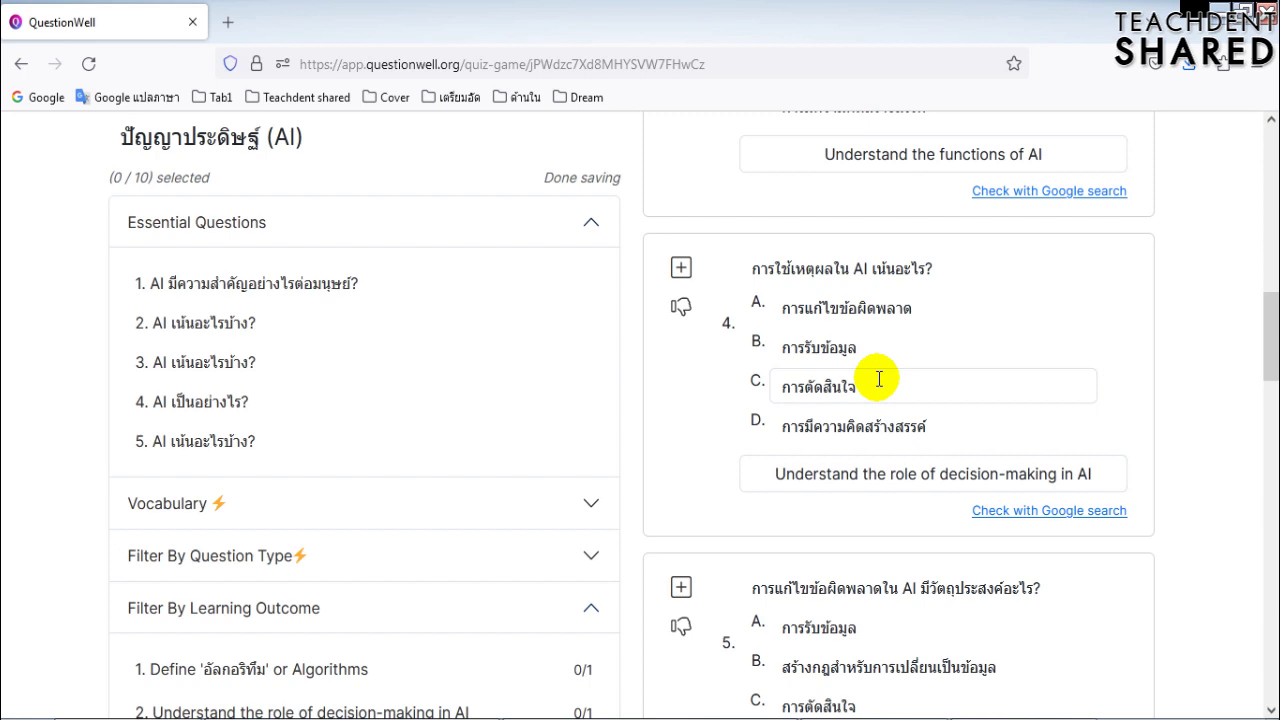
scroll(879, 378, down, 2)
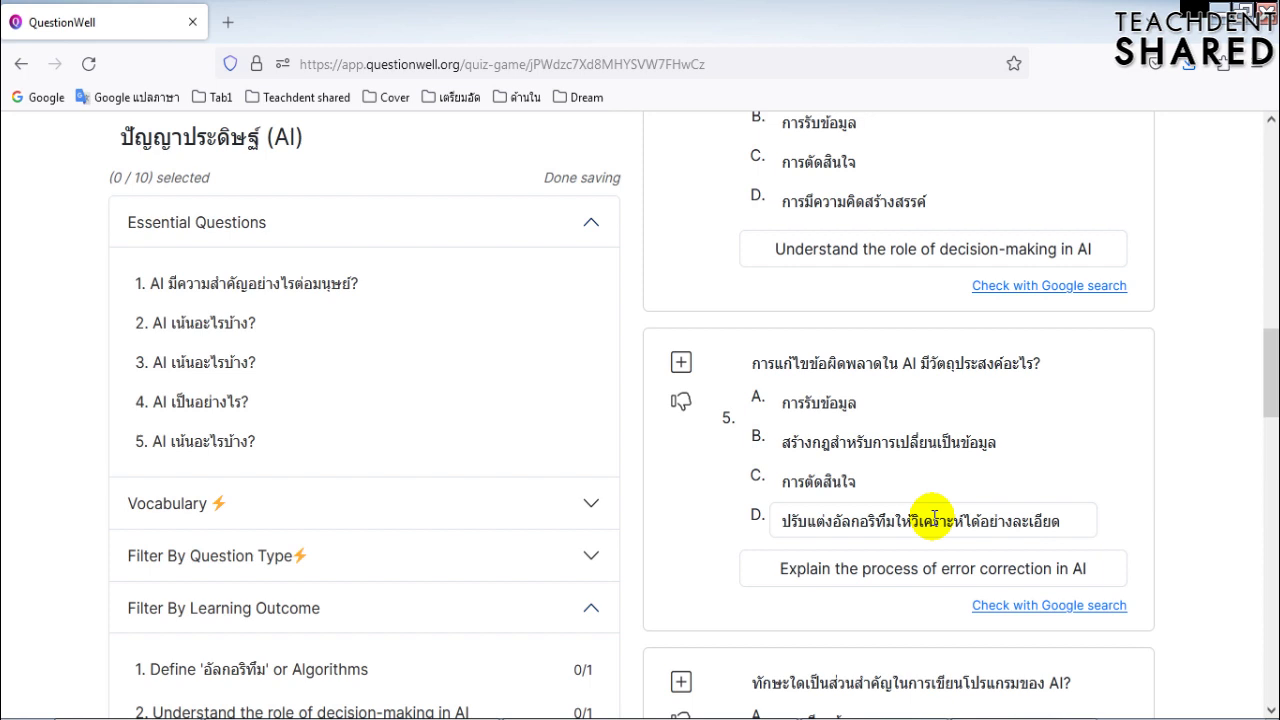
scroll(935, 515, down, 3)
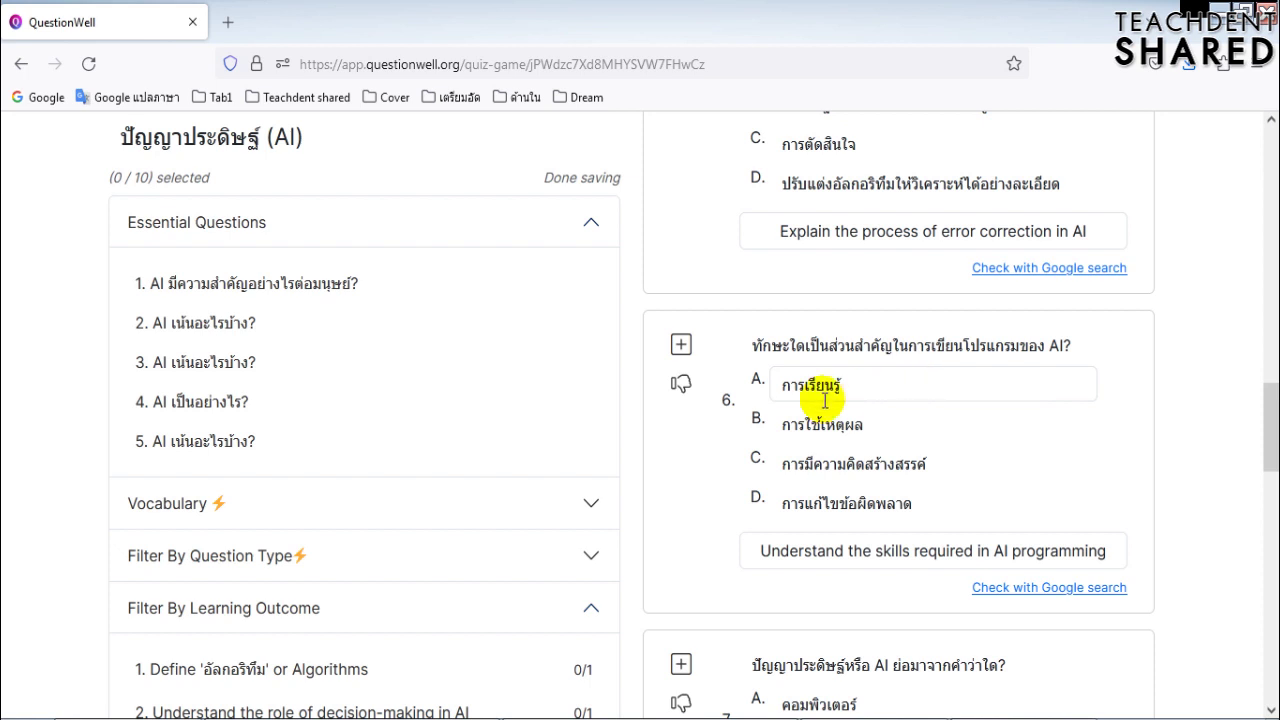
scroll(643, 425, down, 3)
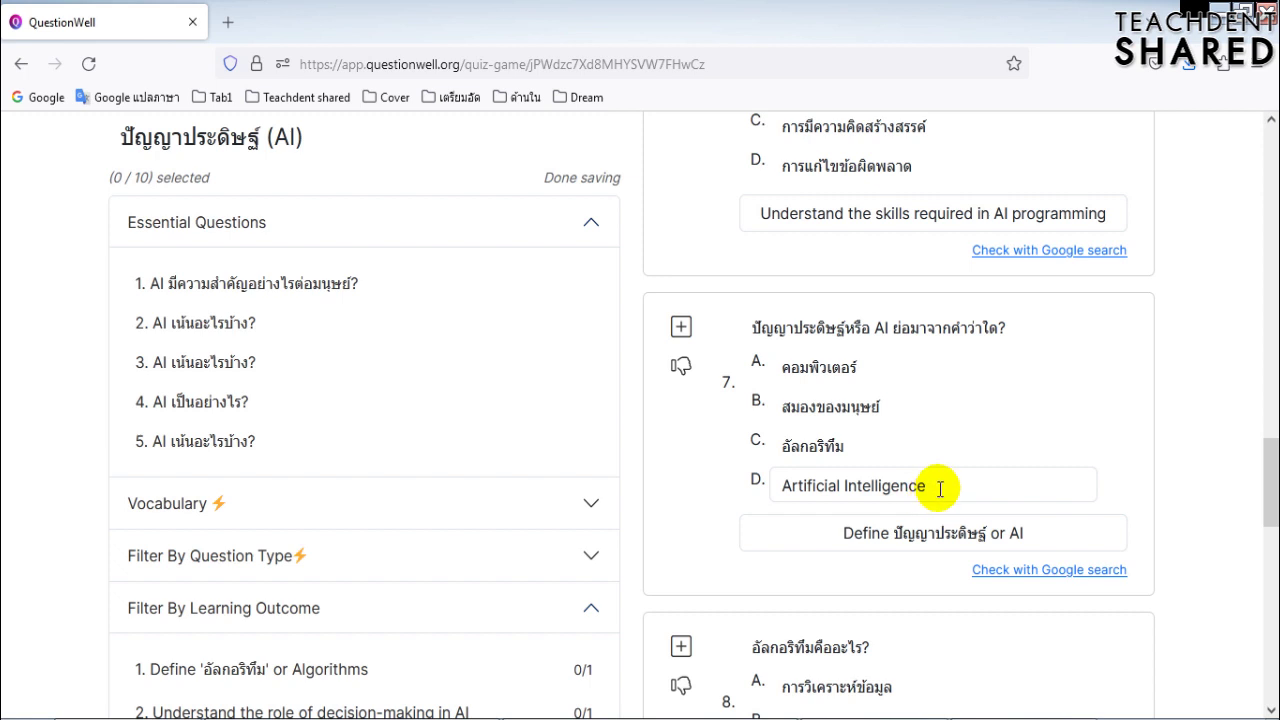
click(943, 371)
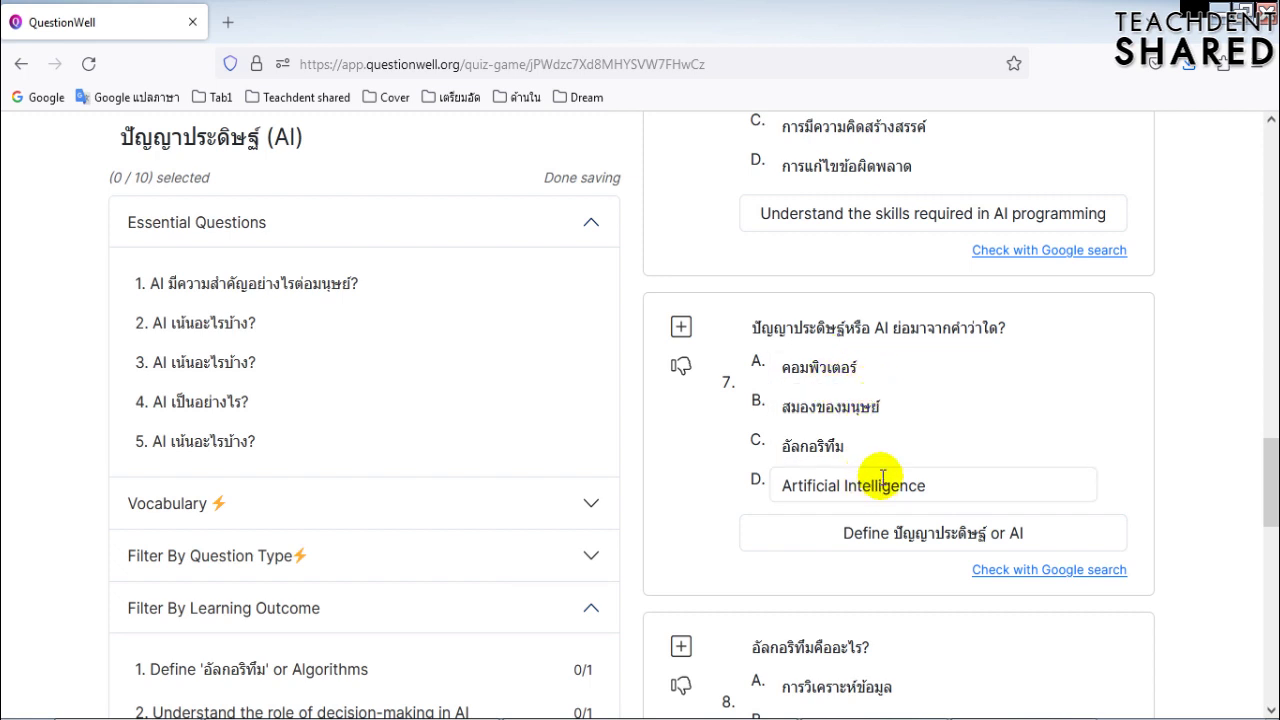
scroll(882, 477, down, 3)
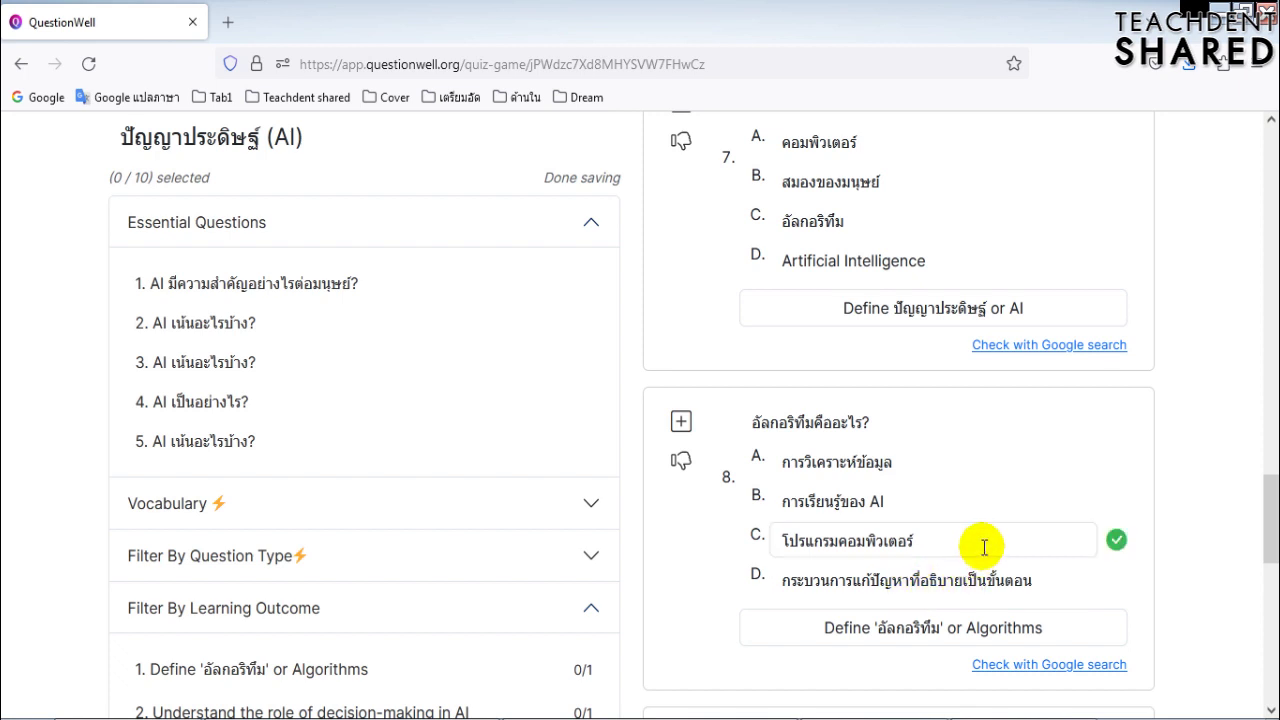
scroll(980, 543, down, 3)
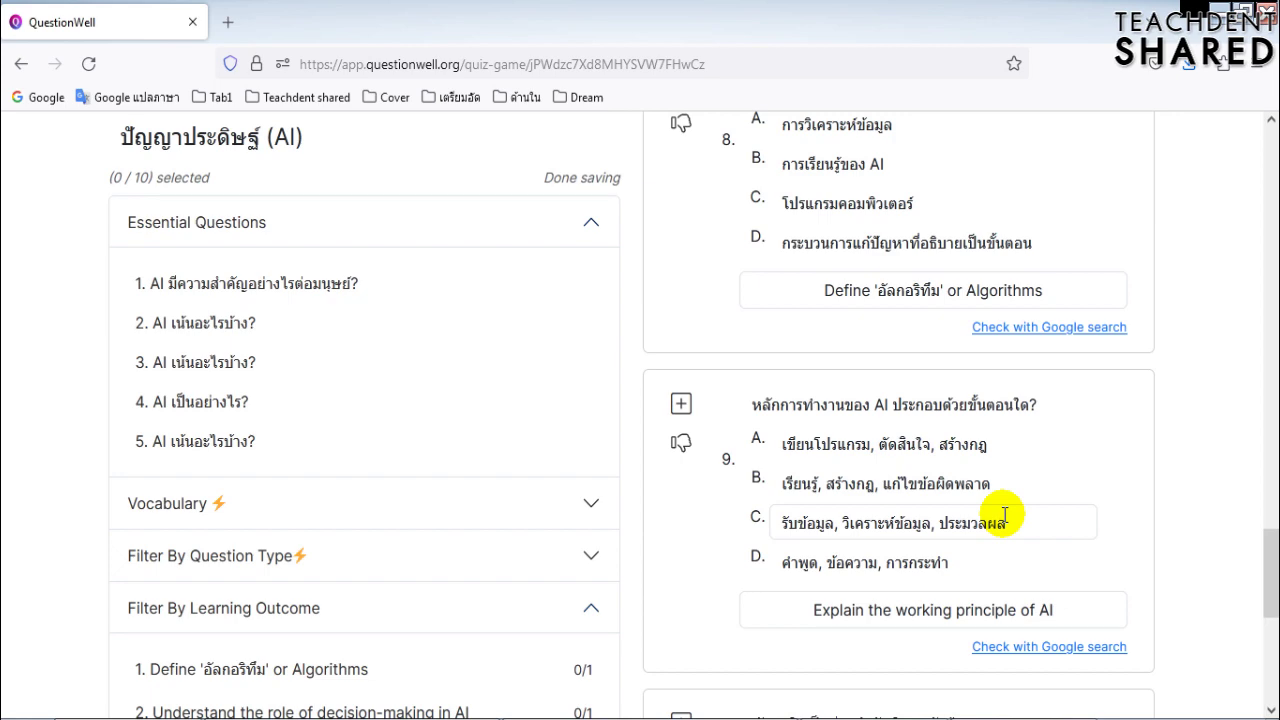
click(1005, 480)
scroll(1006, 457, down, 5)
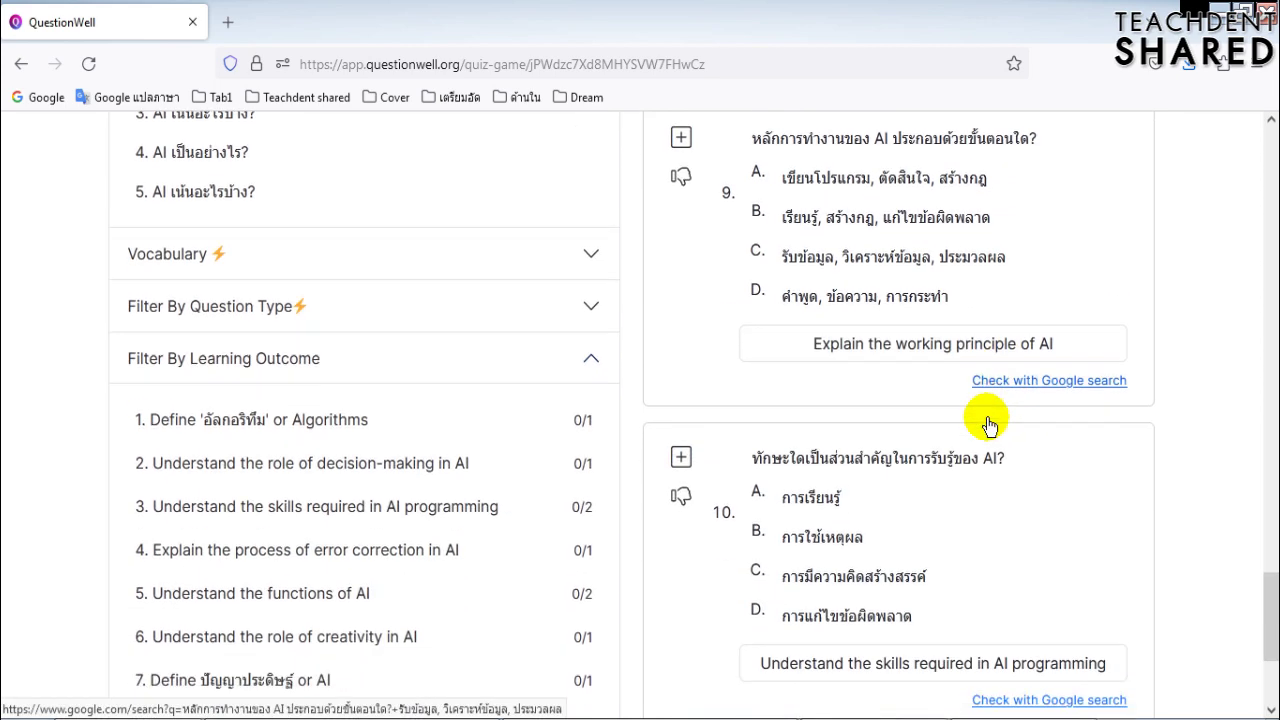
click(988, 420)
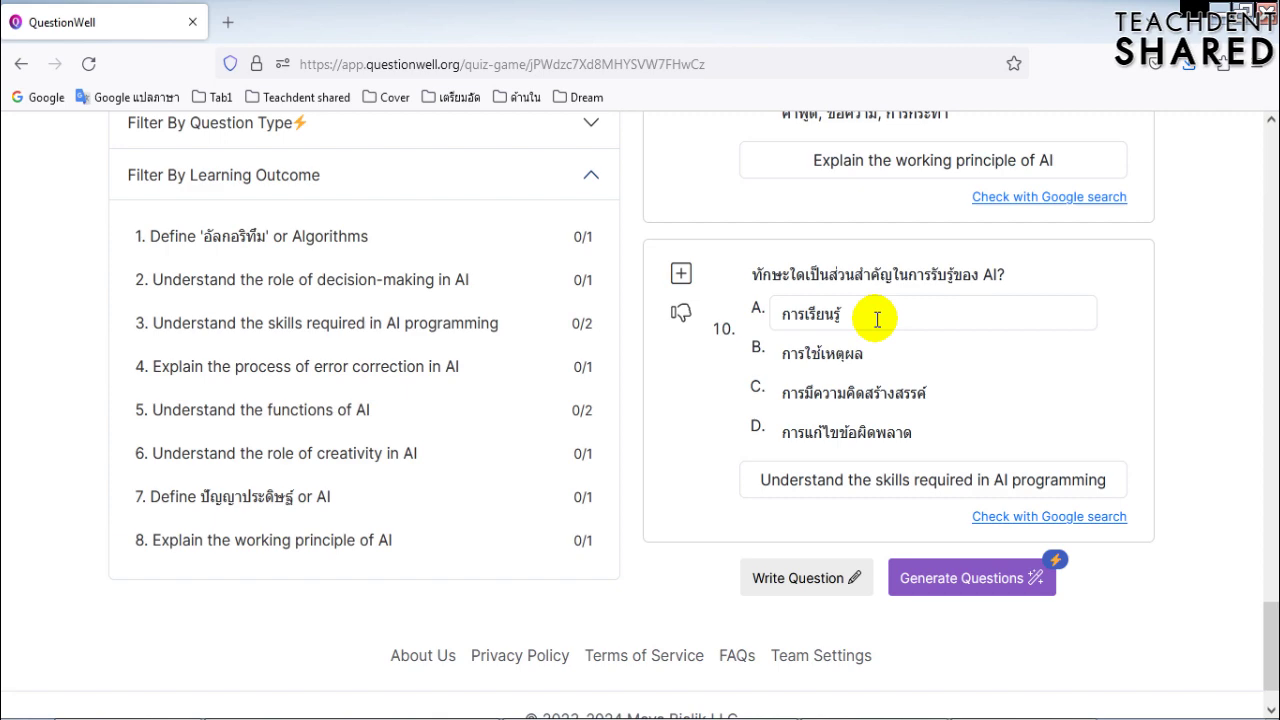
Skim the AI question set again from the last question back to the first and down once more.
scroll(1080, 374, up, 15)
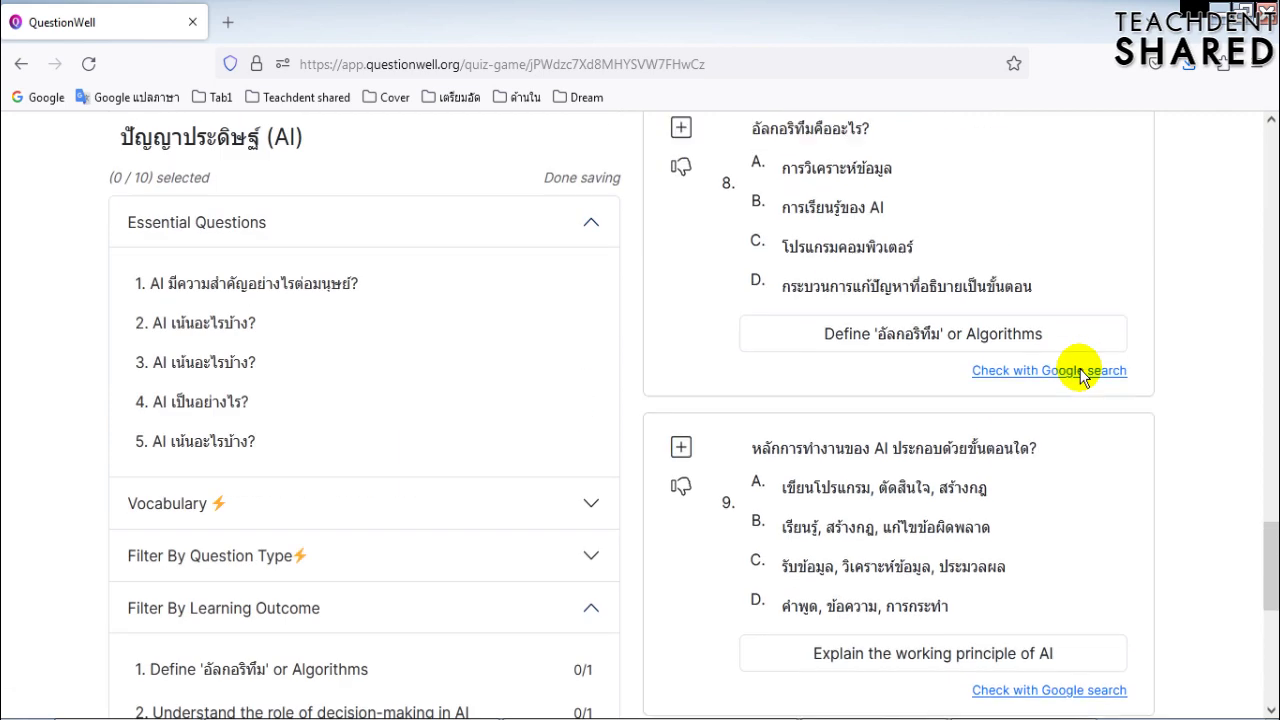
scroll(1074, 363, down, 5)
scroll(1080, 374, up, 9)
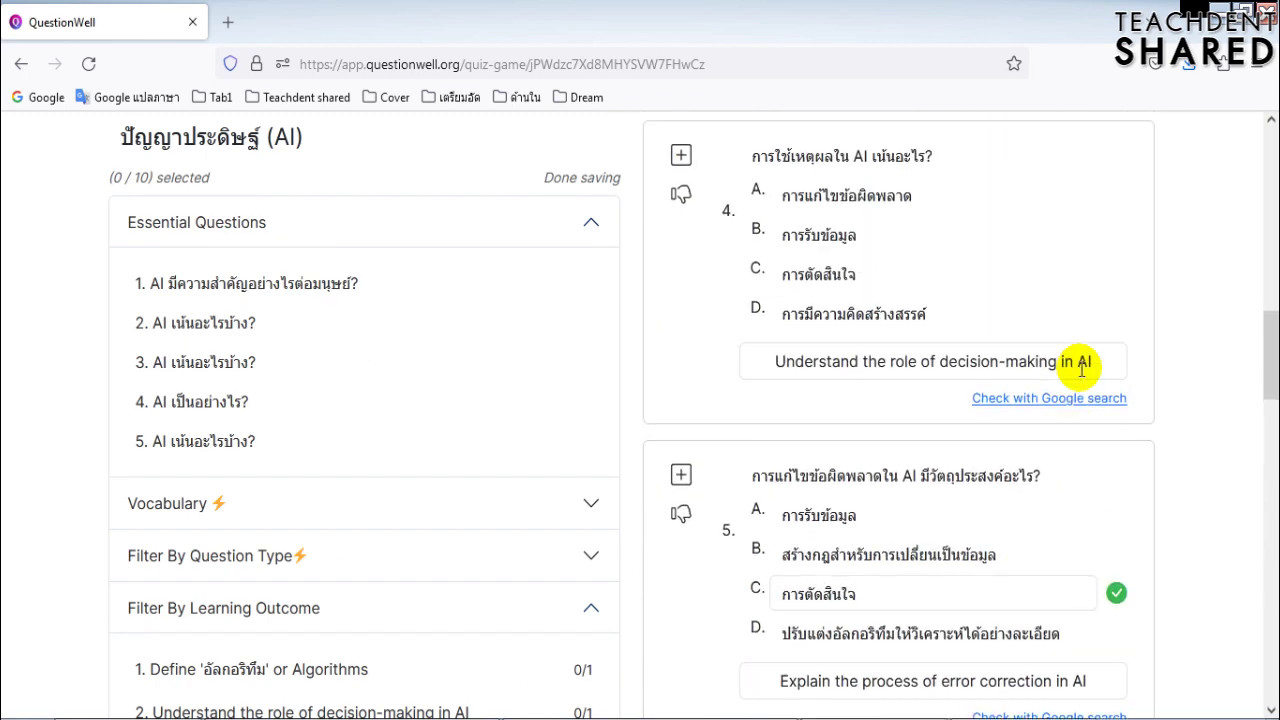
scroll(1080, 370, up, 5)
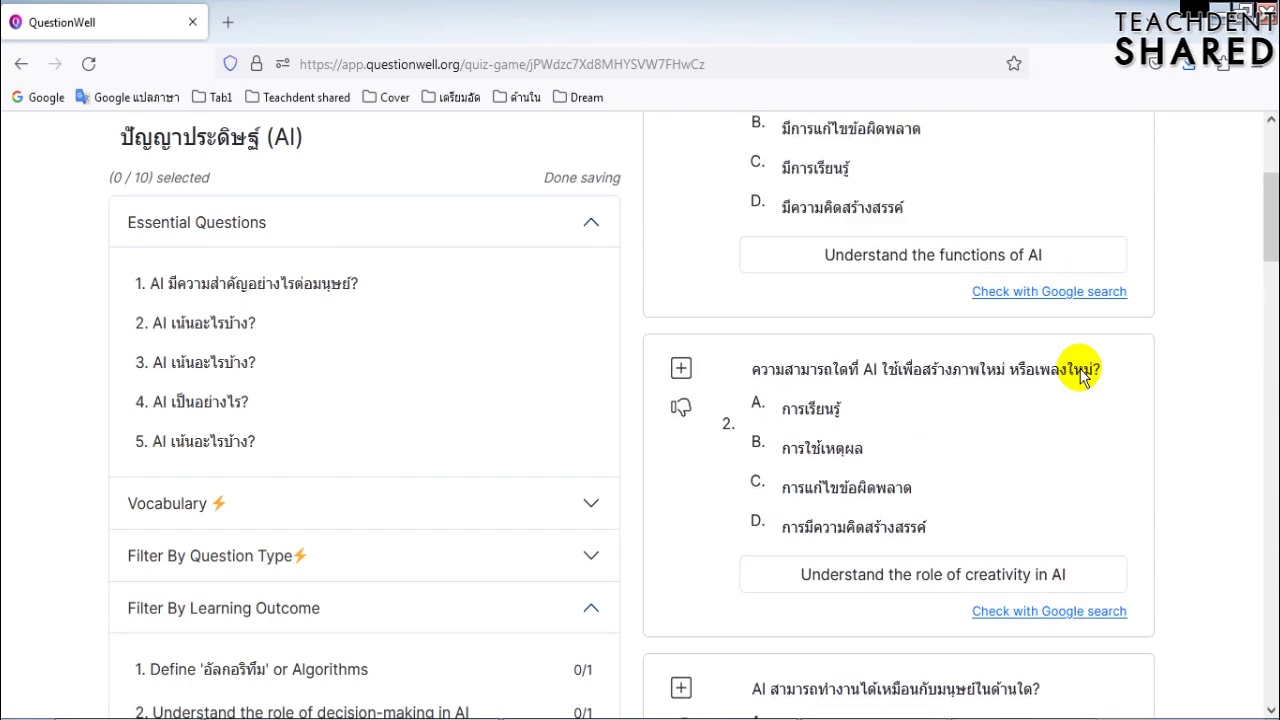
scroll(1029, 351, up, 2)
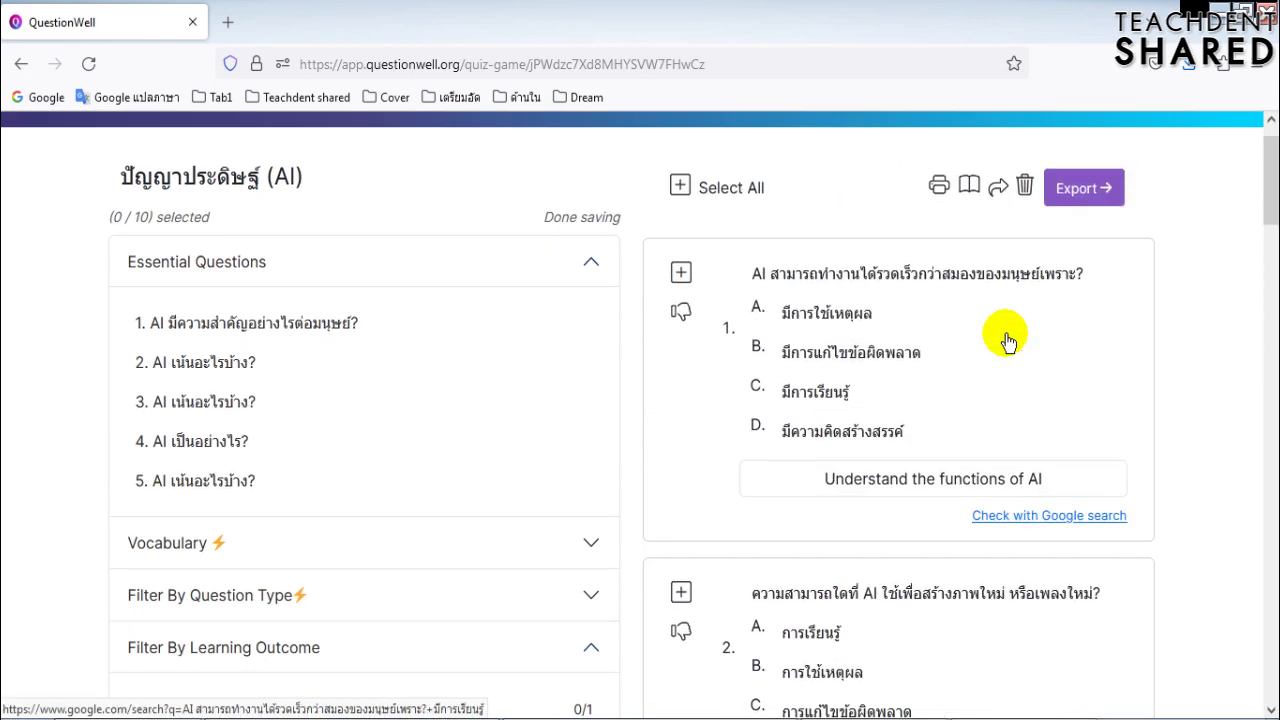
scroll(1006, 337, down, 4)
scroll(1006, 338, down, 18)
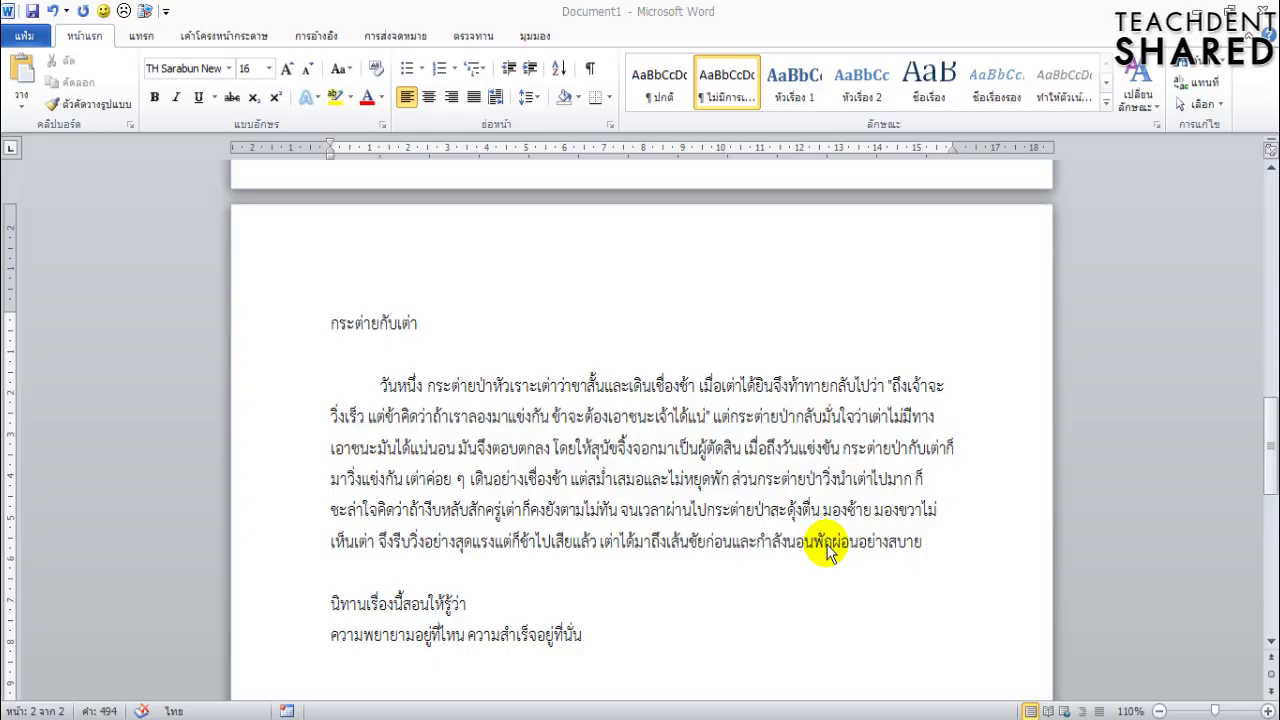
Copy the story title กระต่ายกับเต่า from Word and paste it as the topic of the new QuestionWell set.
triple_click(427, 323)
key(ctrl+c)
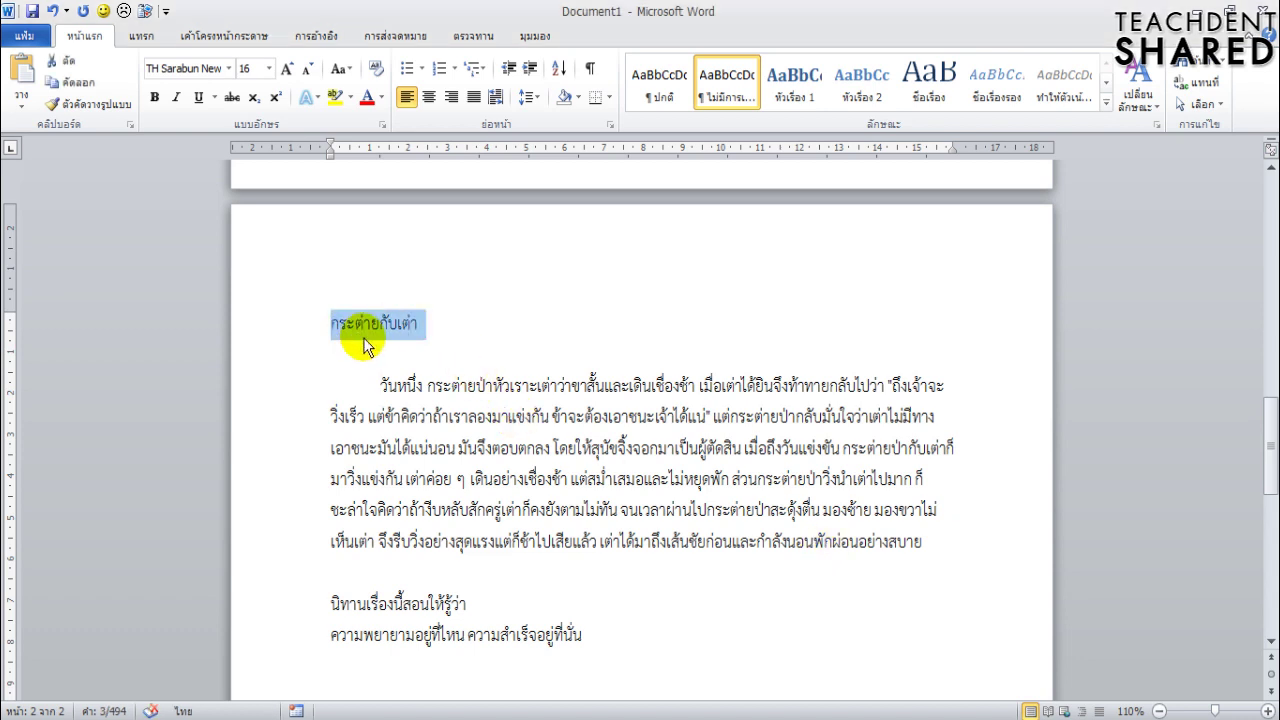
click(90, 700)
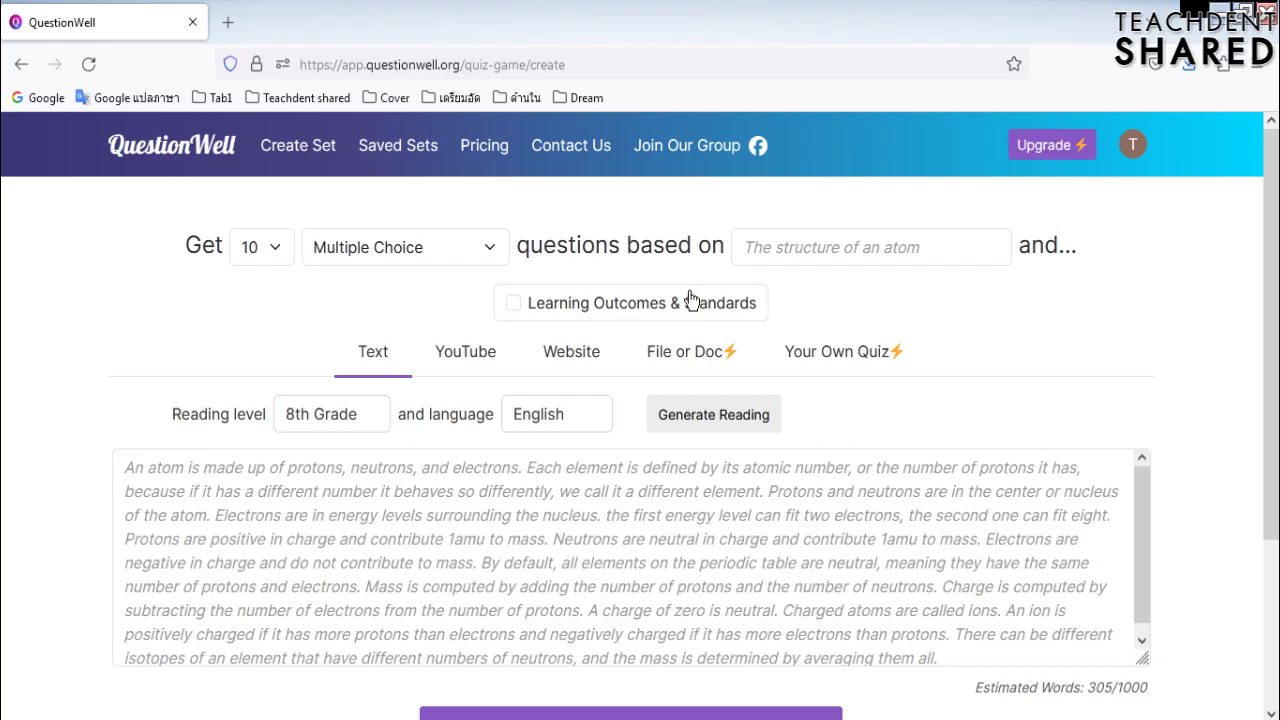
click(813, 231)
key(ctrl+v)
click(791, 283)
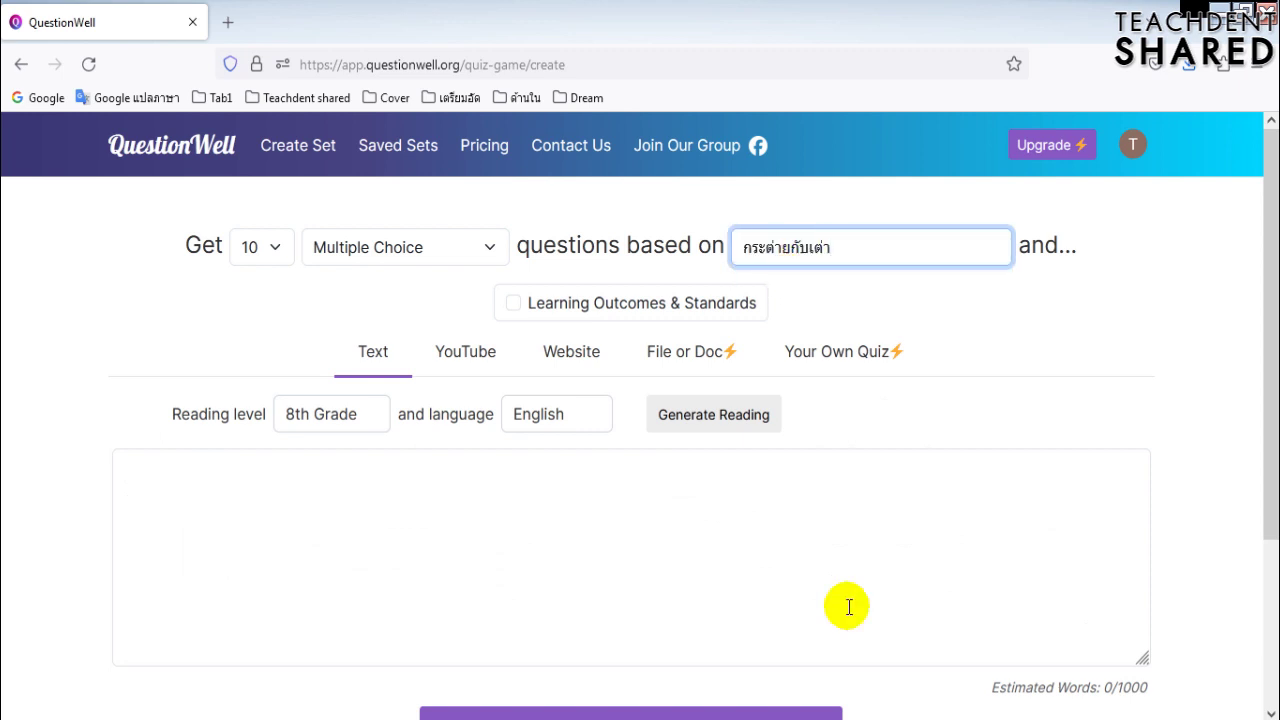
Copy the story text together with its moral from Word and paste it as QuestionWell's source text.
click(250, 700)
drag(586, 635, 366, 386)
key(ctrl+c)
click(171, 703)
click(297, 554)
key(ctrl+v)
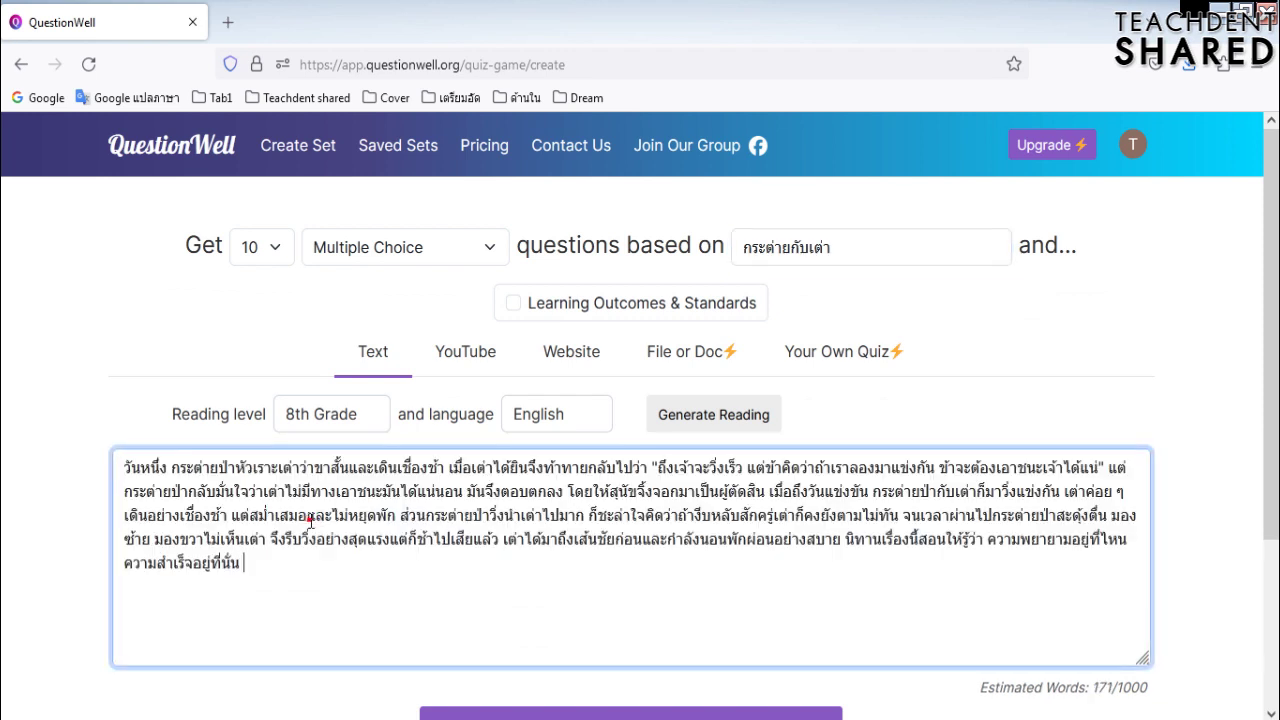
Separate the moral starting with นิทานเรื่องนี้สอนให้รู้ว่า from the story with a blank line.
click(845, 540)
key(Return)
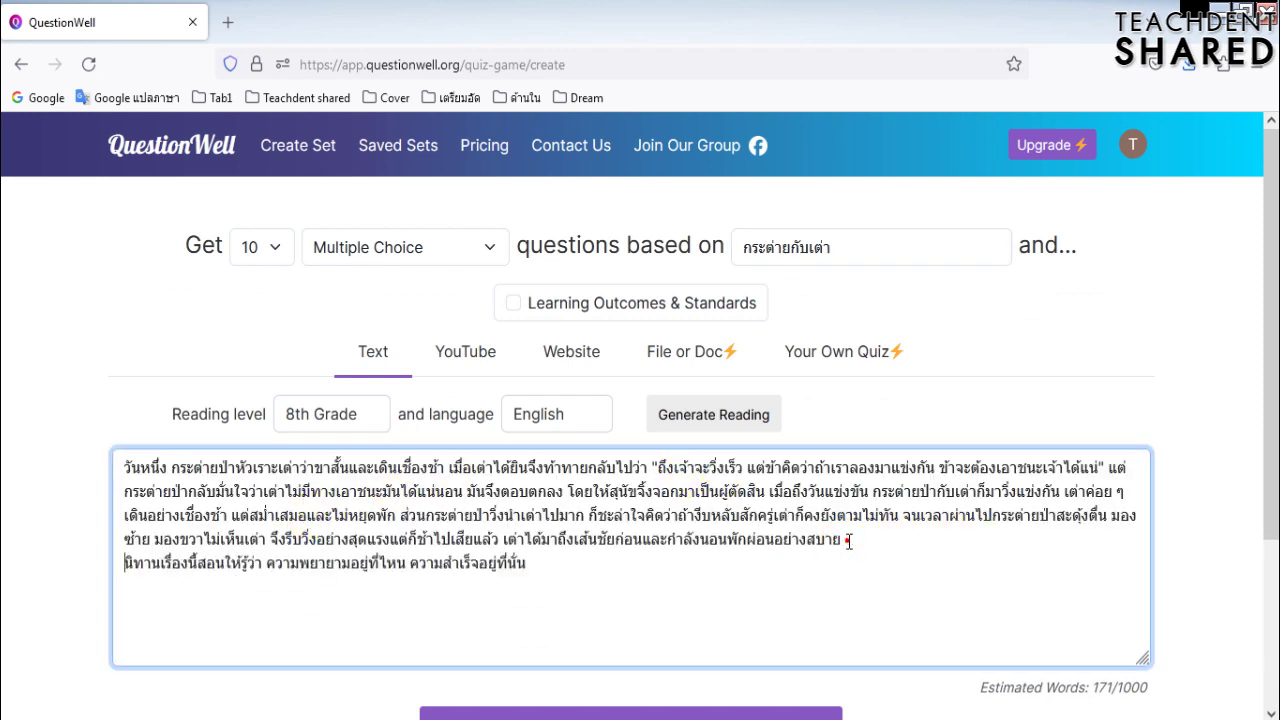
key(Return)
Set the language to Thai and the number of multiple-choice questions to 5.
click(557, 420)
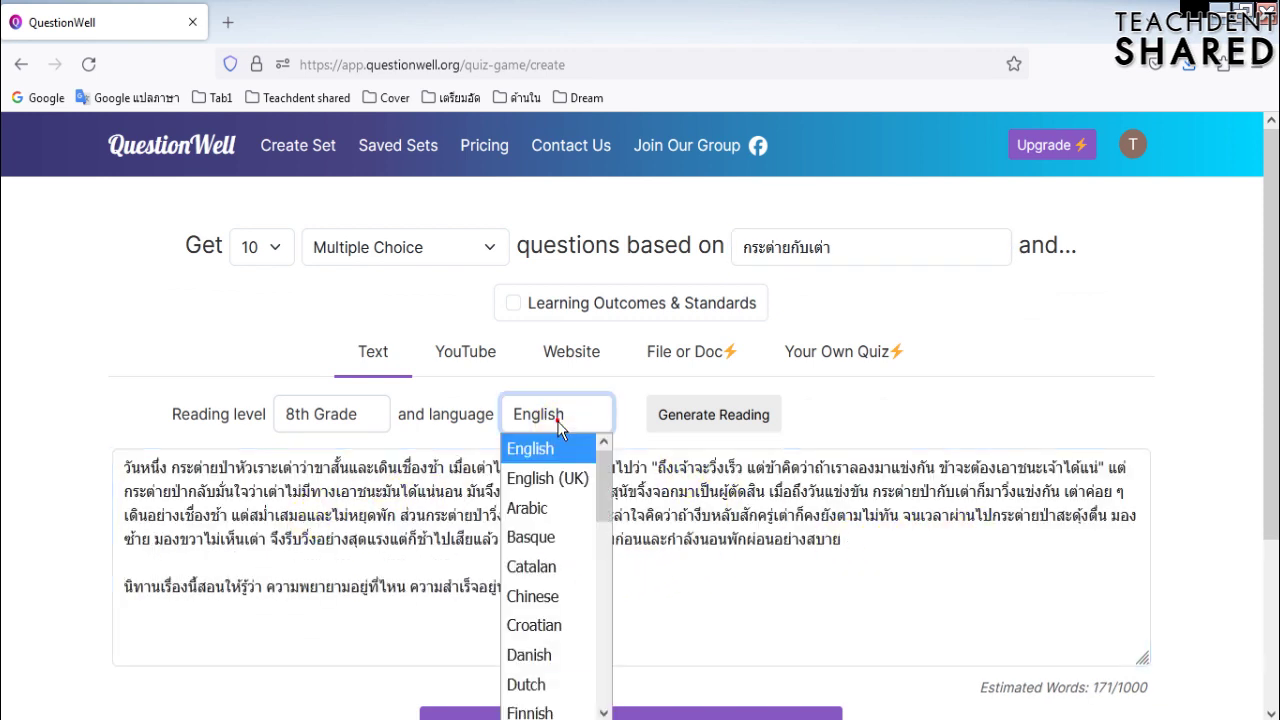
scroll(520, 560, down, 6)
click(526, 684)
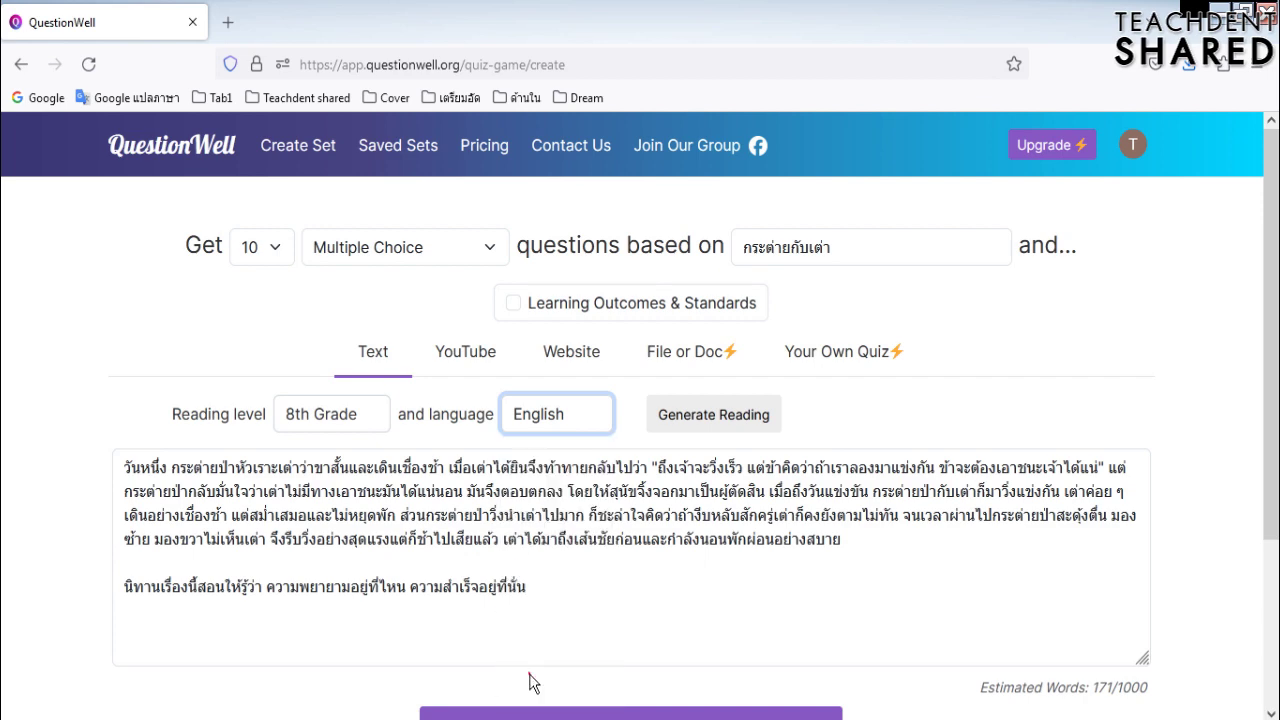
click(270, 255)
click(263, 277)
scroll(200, 390, down, 1)
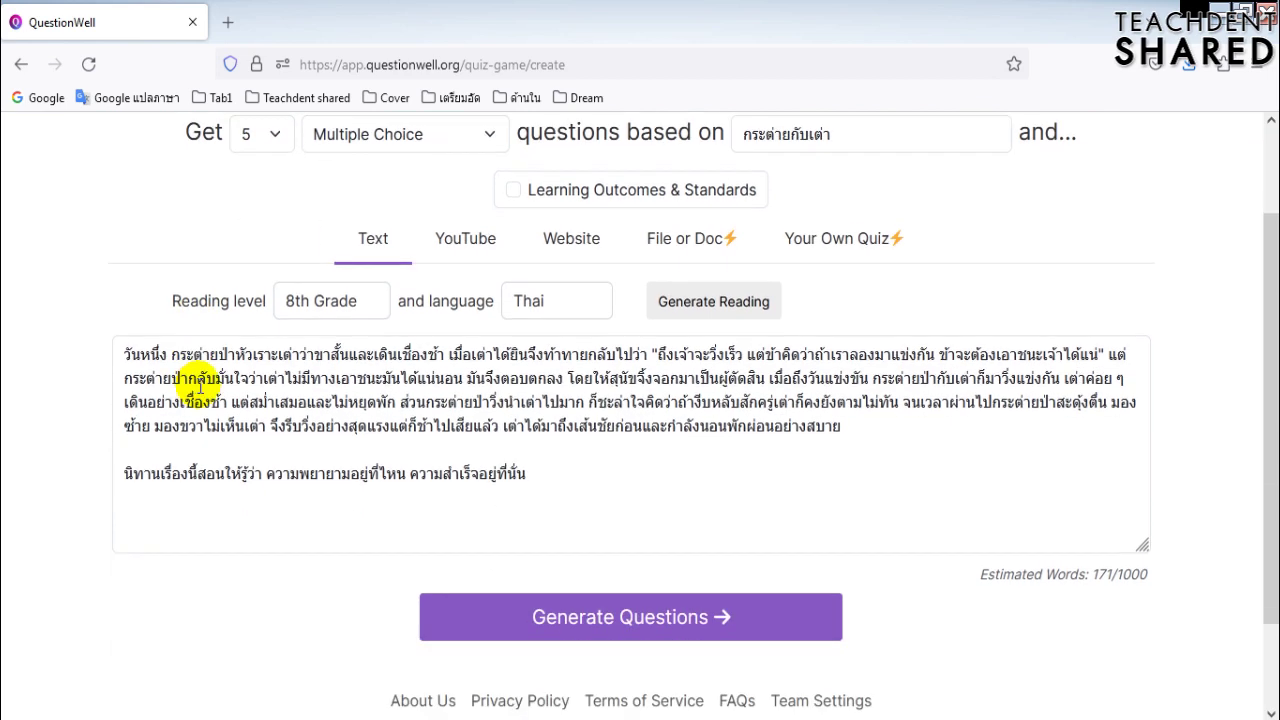
Set the reading level to 1st Grade and generate the questions from the story.
click(318, 301)
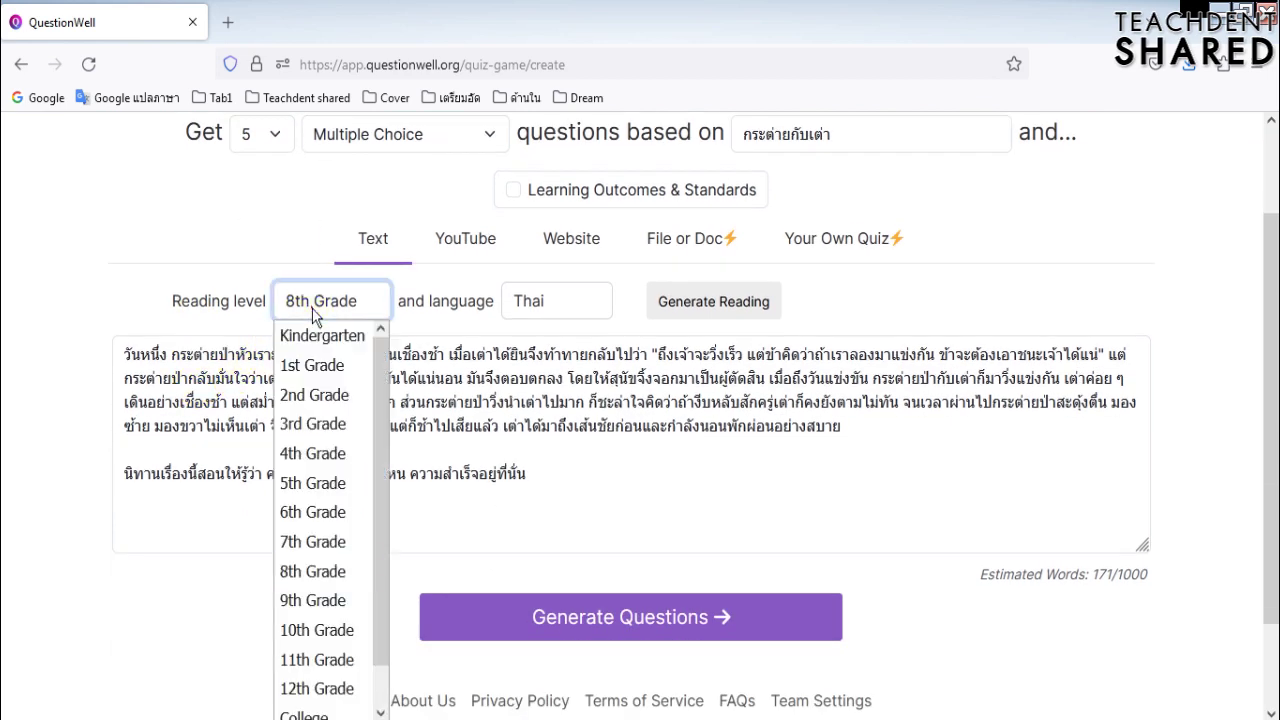
click(310, 367)
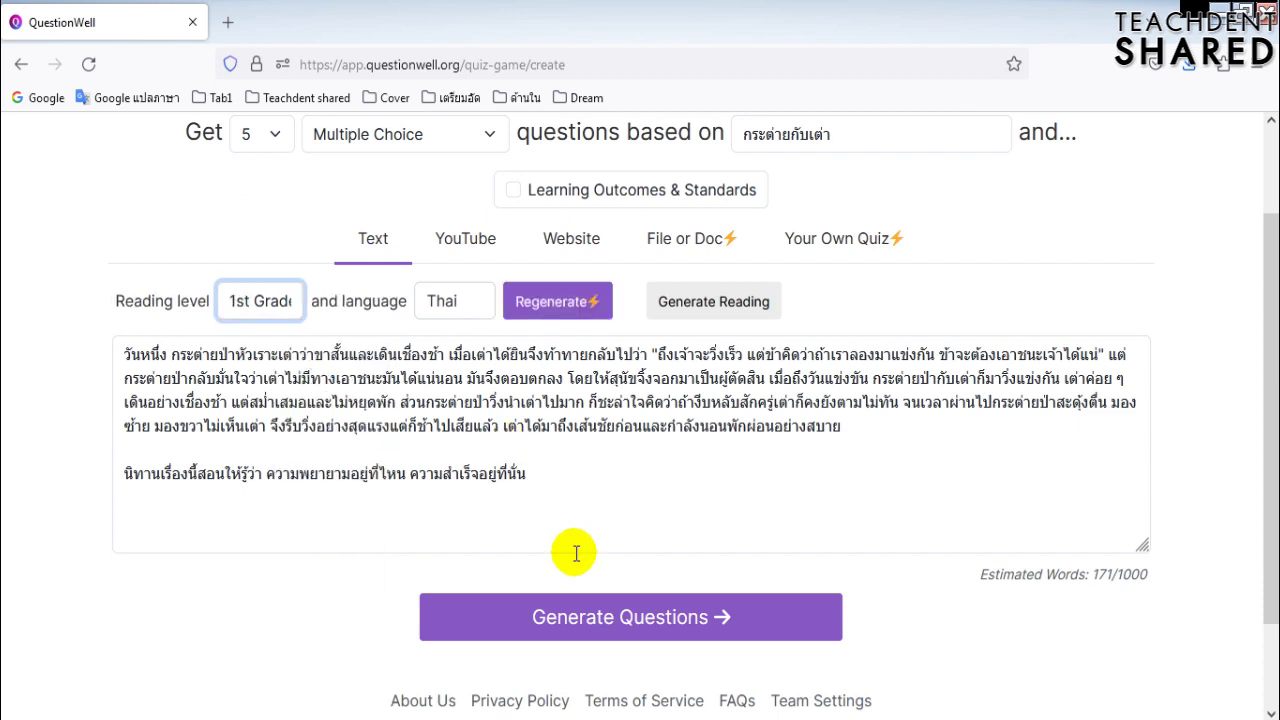
click(555, 628)
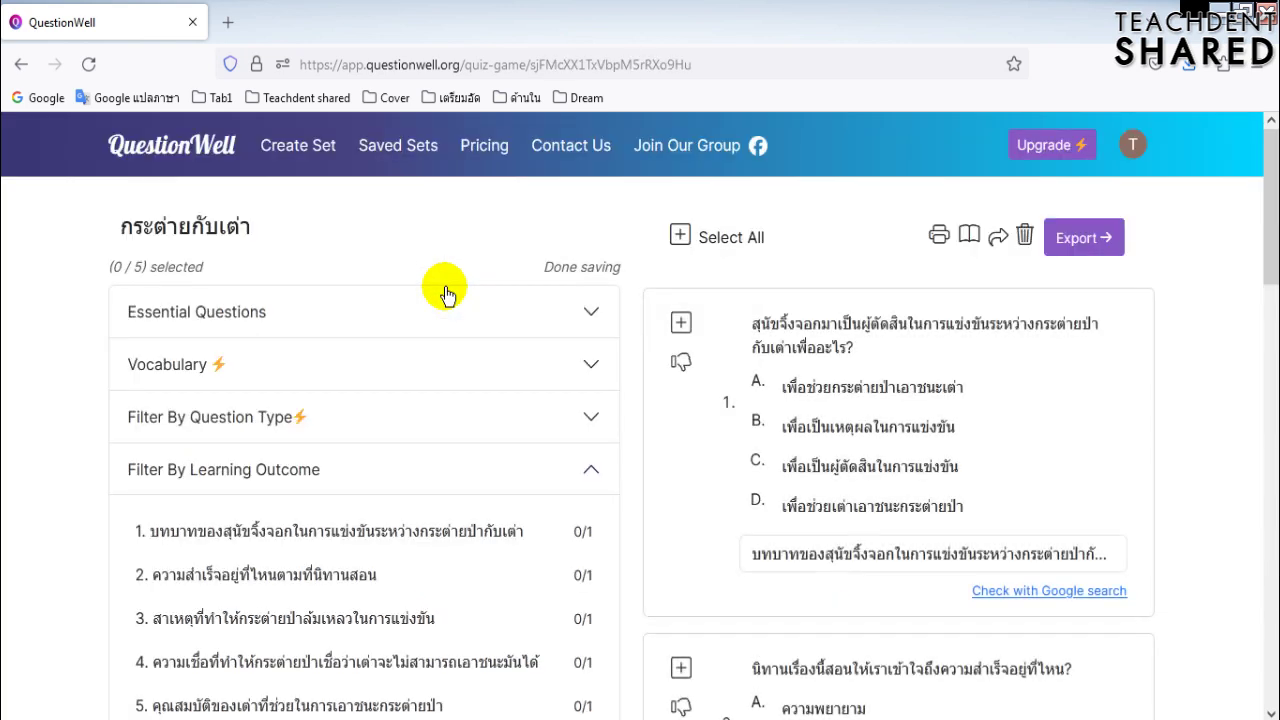
Expand the essential questions and look over the story set's questions and learning outcomes.
scroll(540, 358, down, 3)
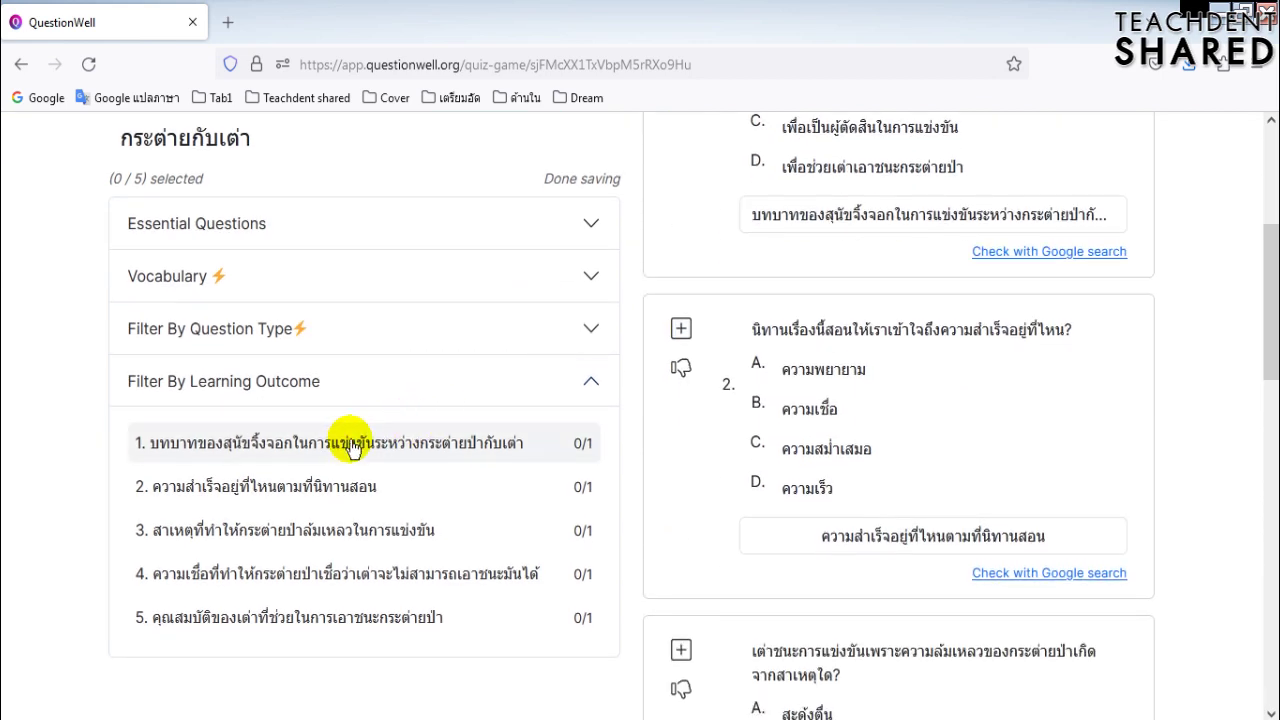
scroll(340, 440, up, 2)
click(252, 226)
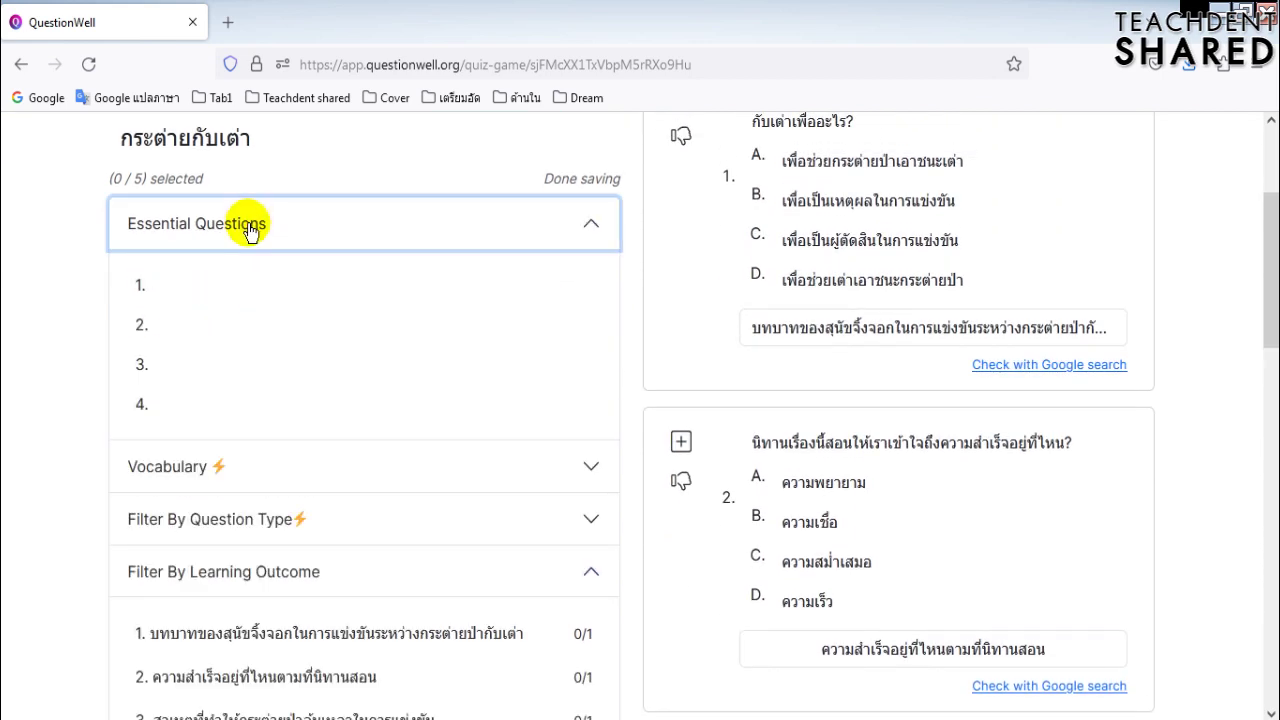
scroll(346, 424, down, 3)
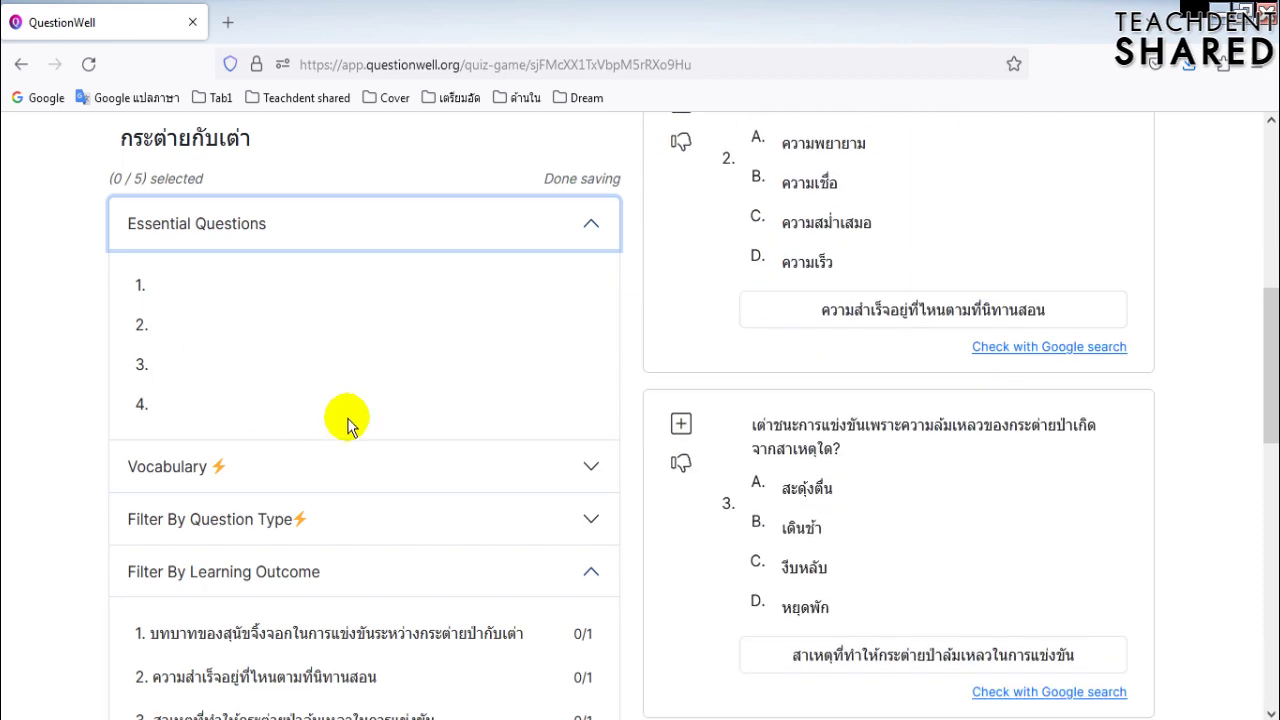
scroll(414, 443, down, 3)
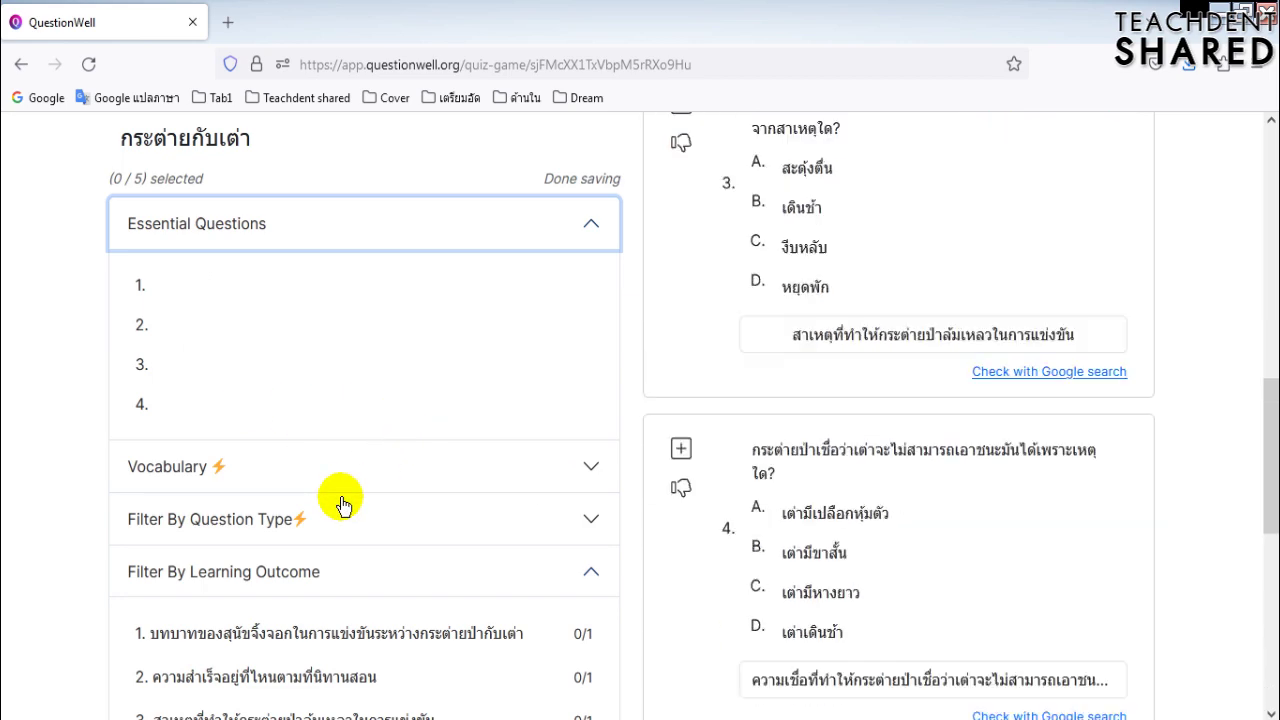
scroll(249, 574, down, 3)
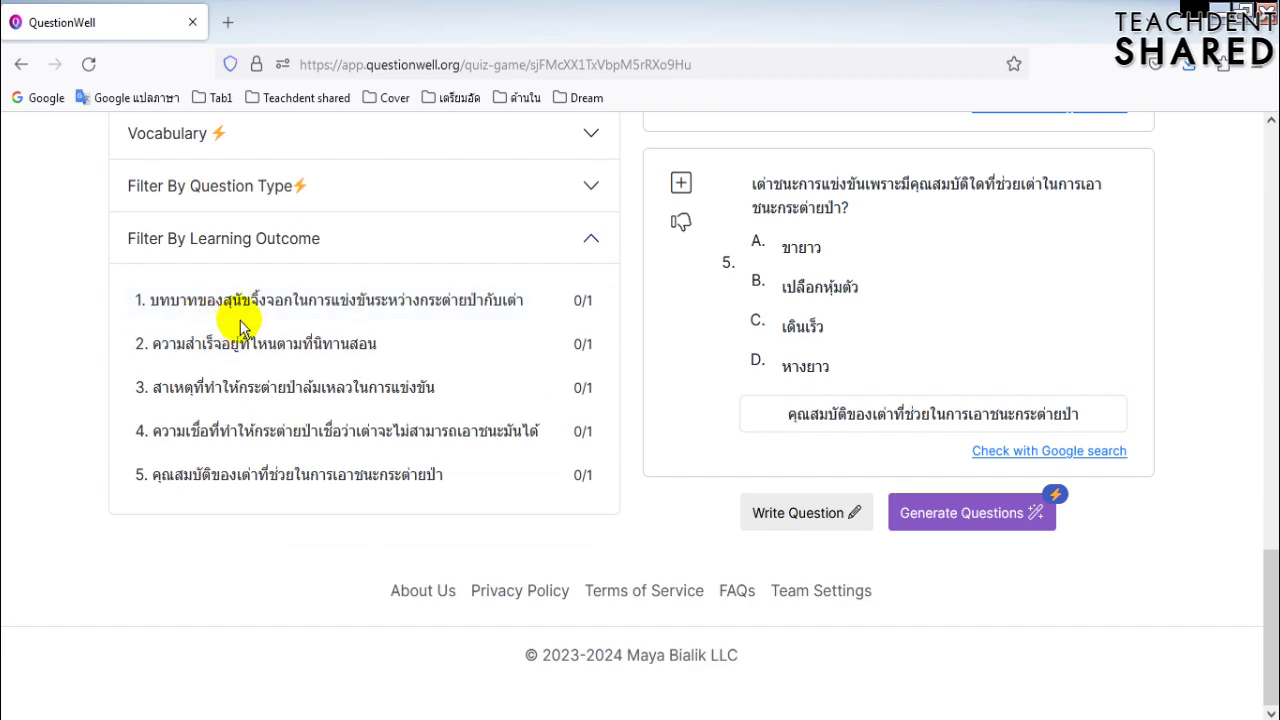
click(257, 321)
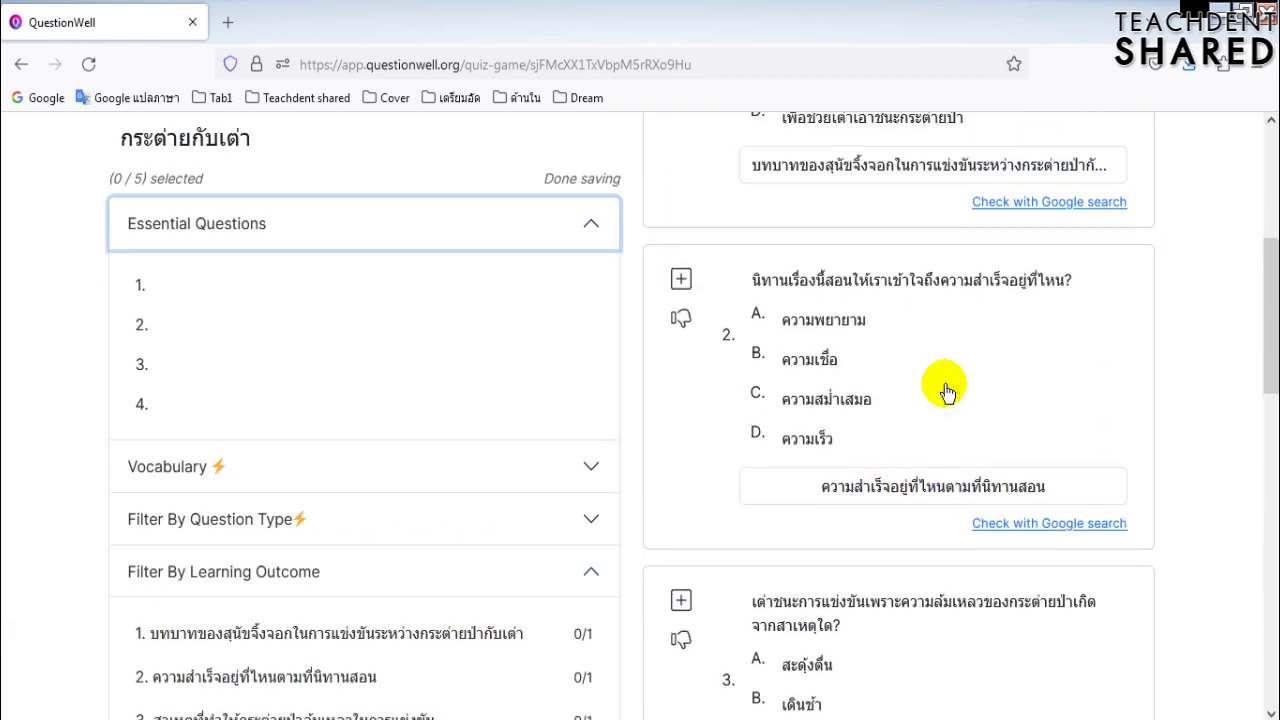
Read the five story questions one by one, checking each one's answer choices and marked correct answer.
scroll(945, 390, up, 5)
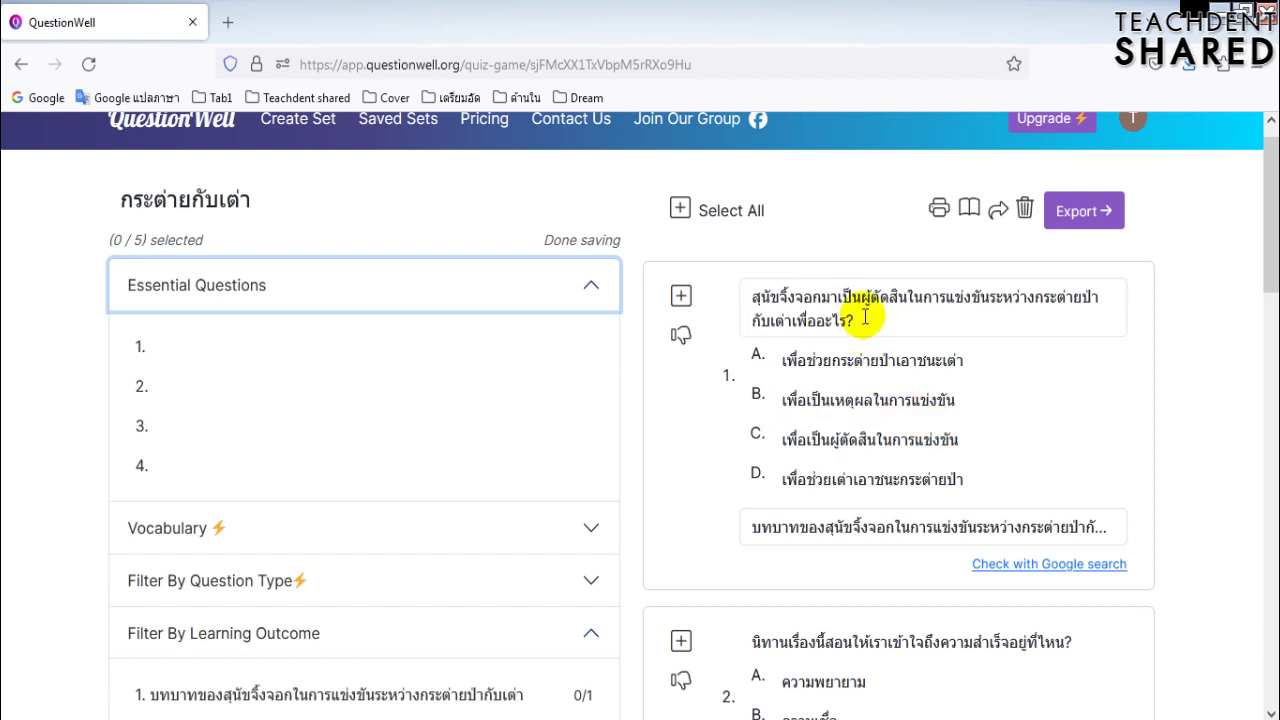
scroll(880, 452, down, 2)
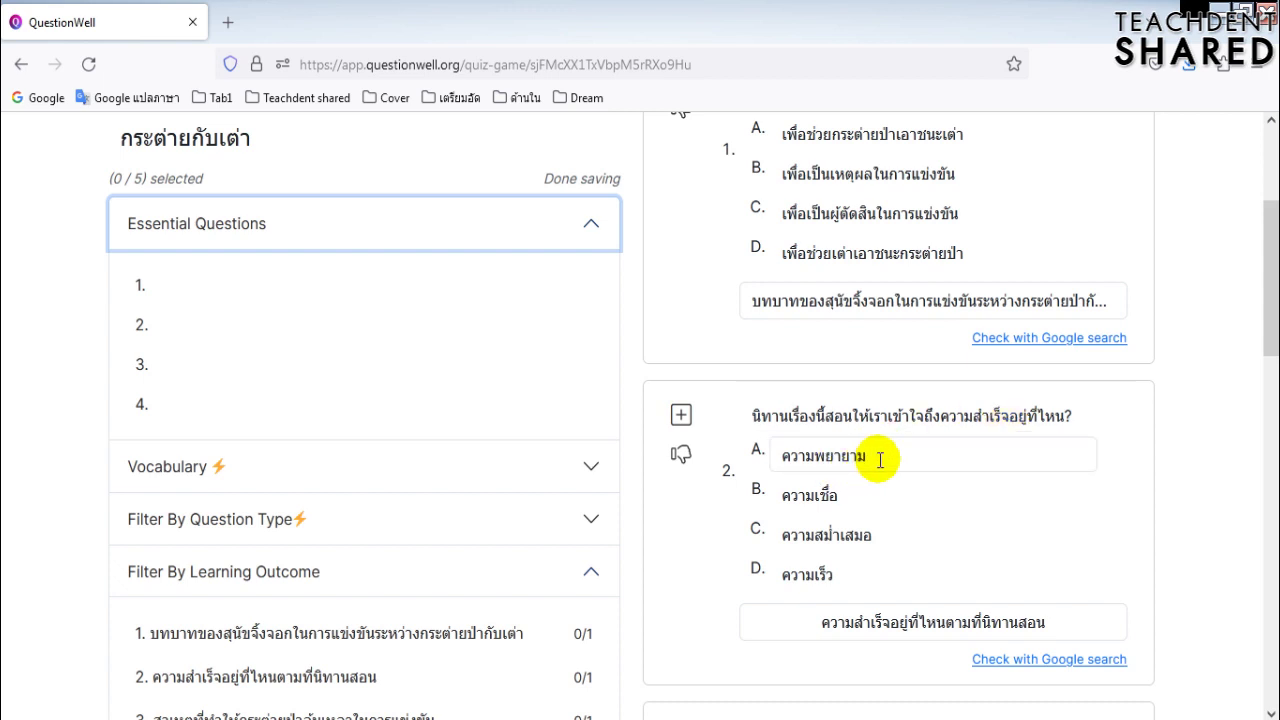
scroll(894, 443, down, 5)
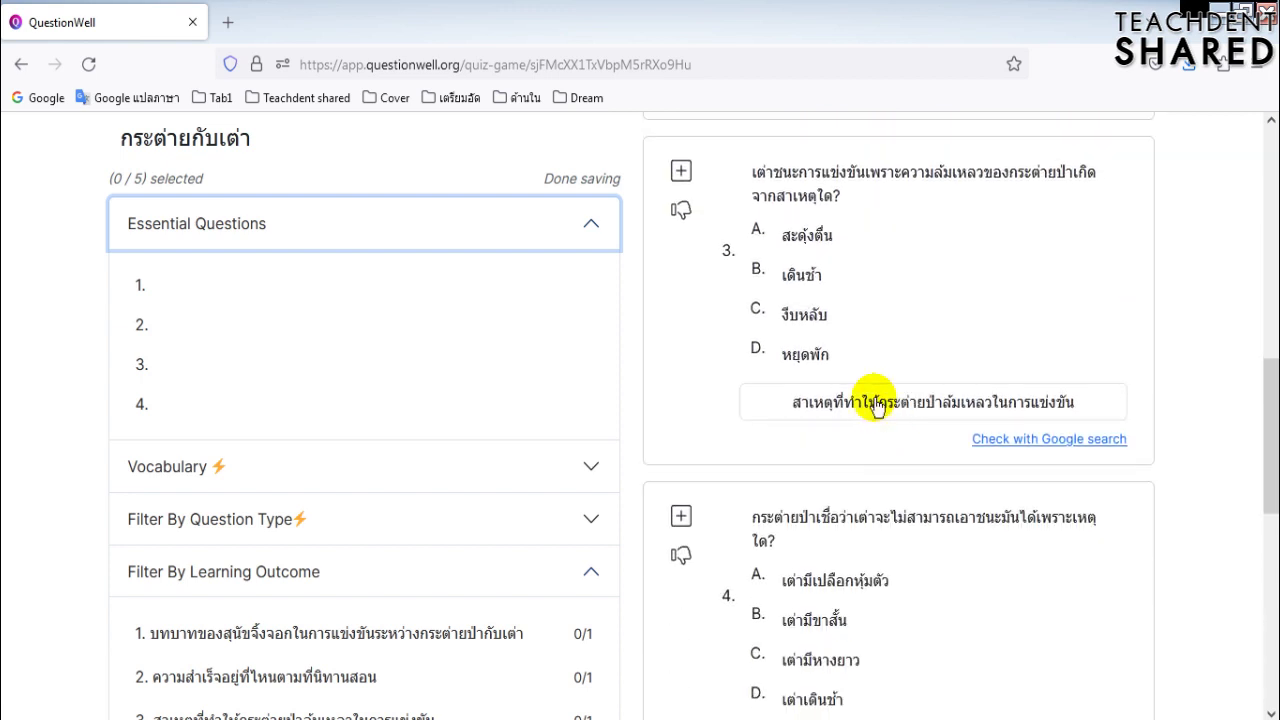
scroll(866, 362, up, 1)
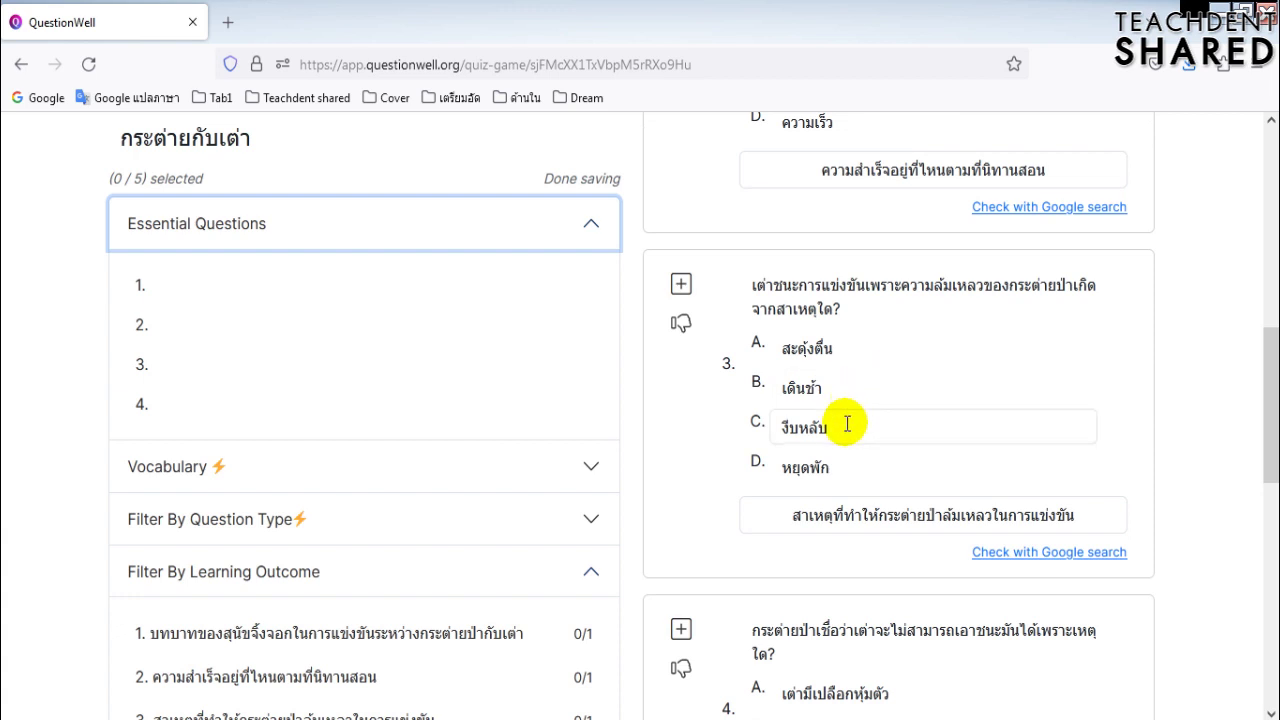
scroll(847, 424, down, 3)
scroll(848, 409, up, 3)
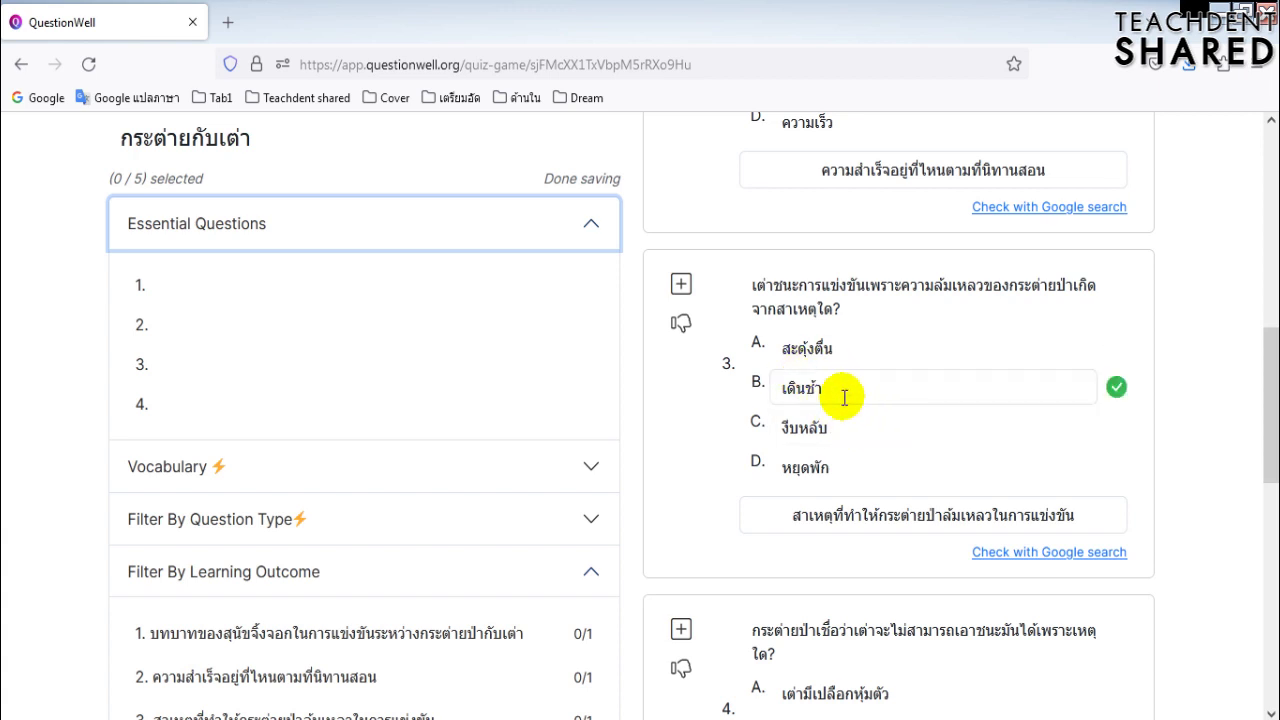
scroll(840, 428, down, 3)
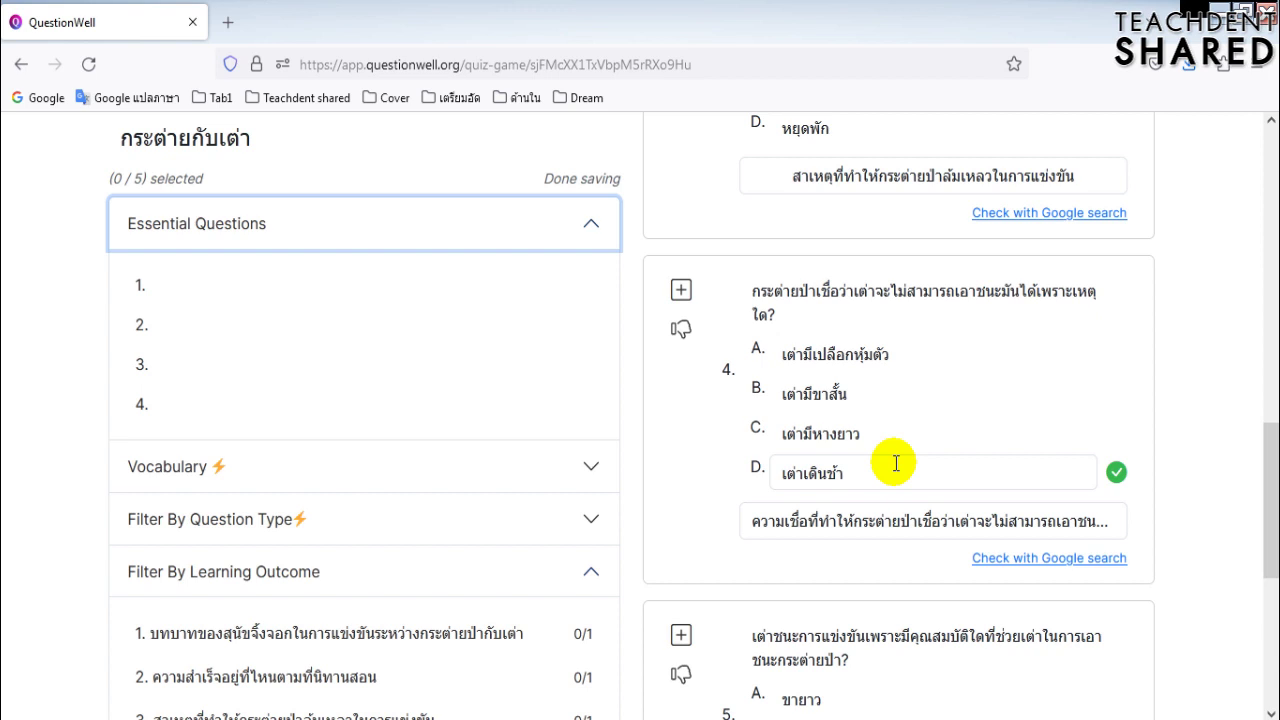
scroll(896, 463, down, 3)
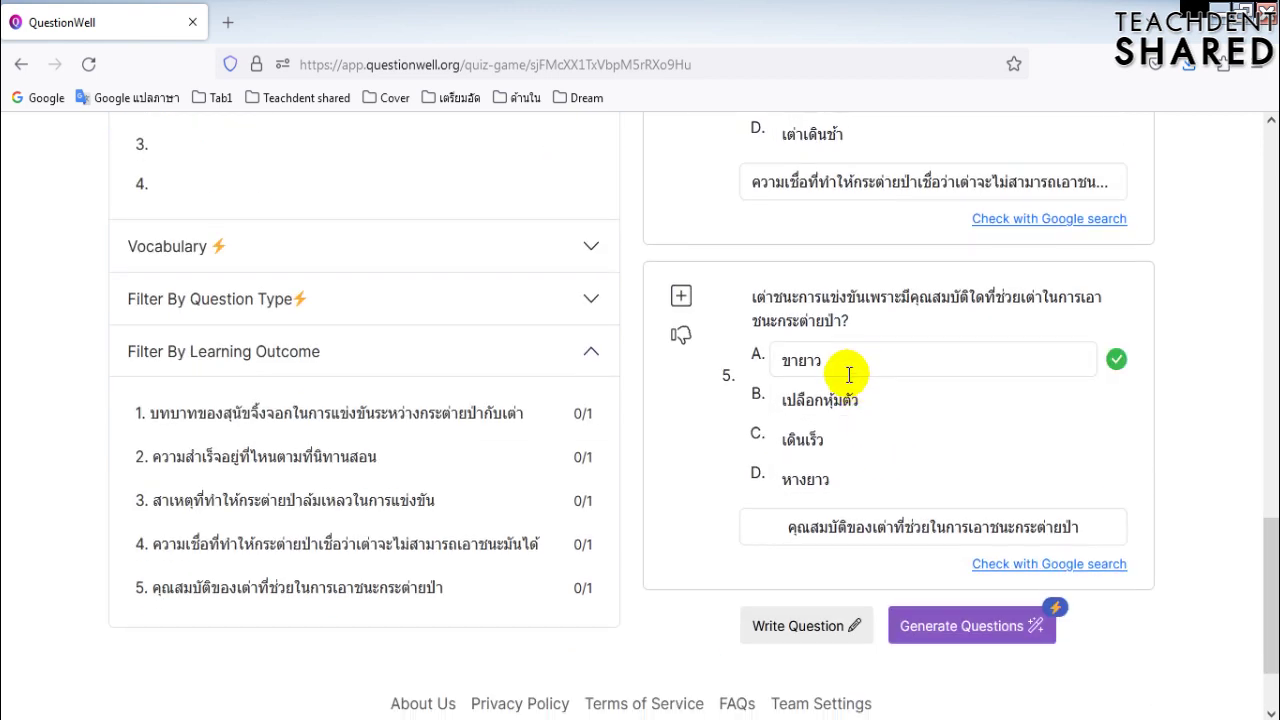